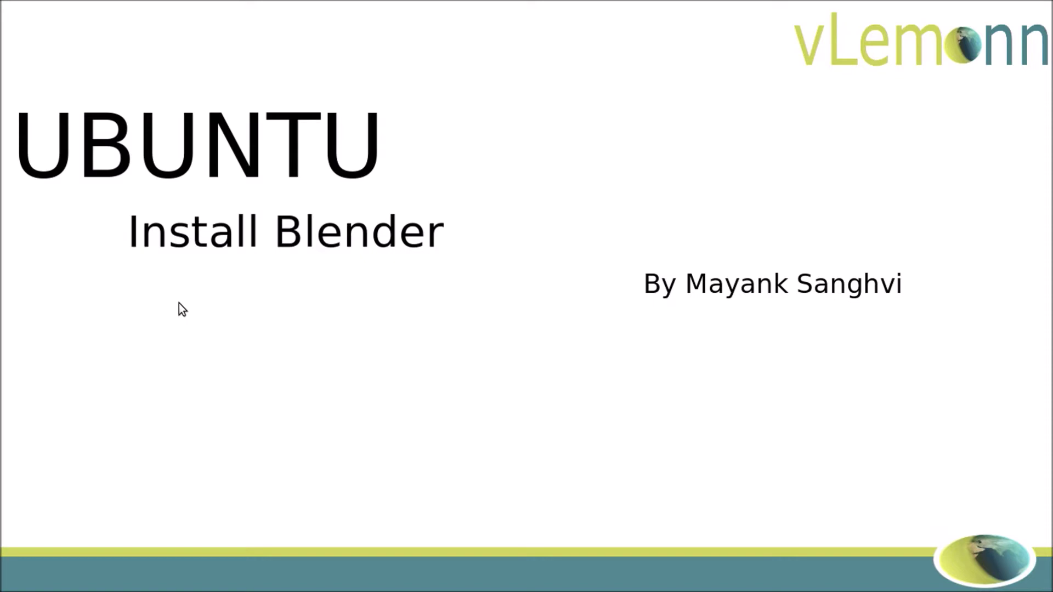
- Switch from the Install Blender Impress slideshow to Ubuntu Software Center
key(alt+Tab)
key(alt+Tab)
key(alt+Tab)
key(alt+Tab)
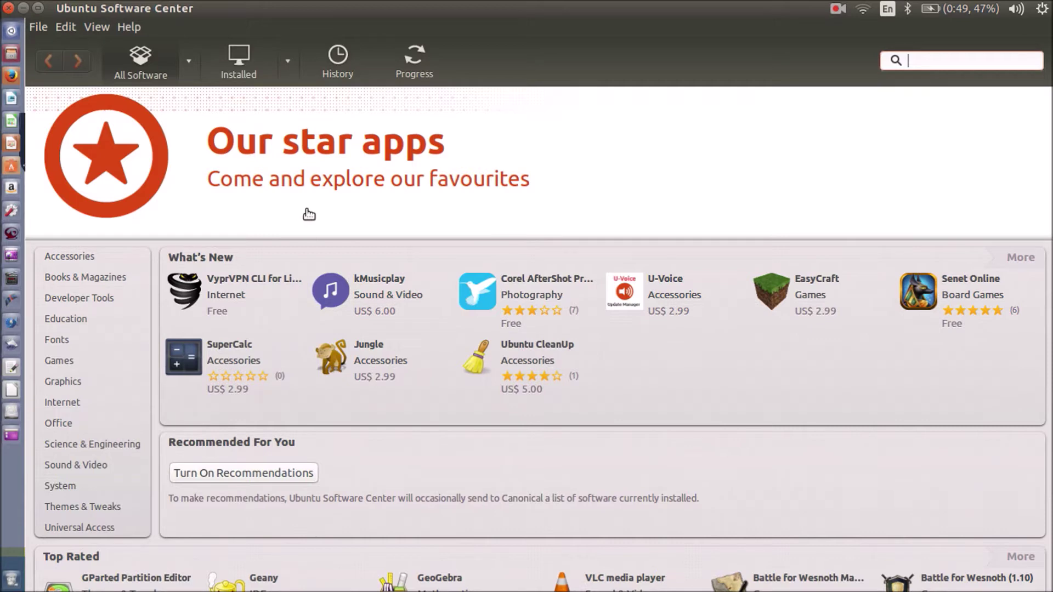
- Search Software Center for Blender and check its packaged version, blender 2.69-4ubuntu2
text(Blender)
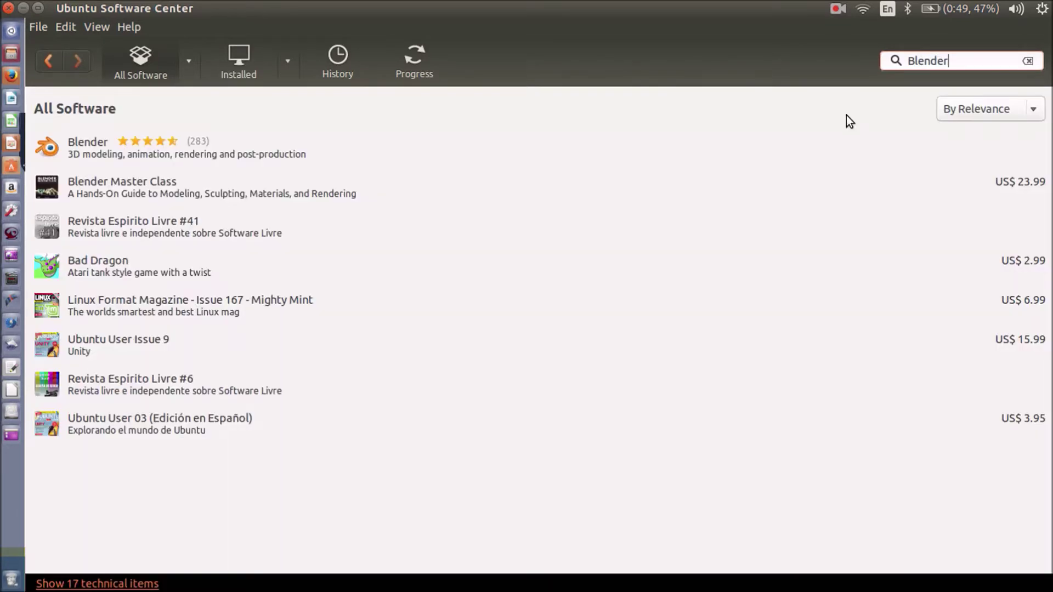
click(322, 163)
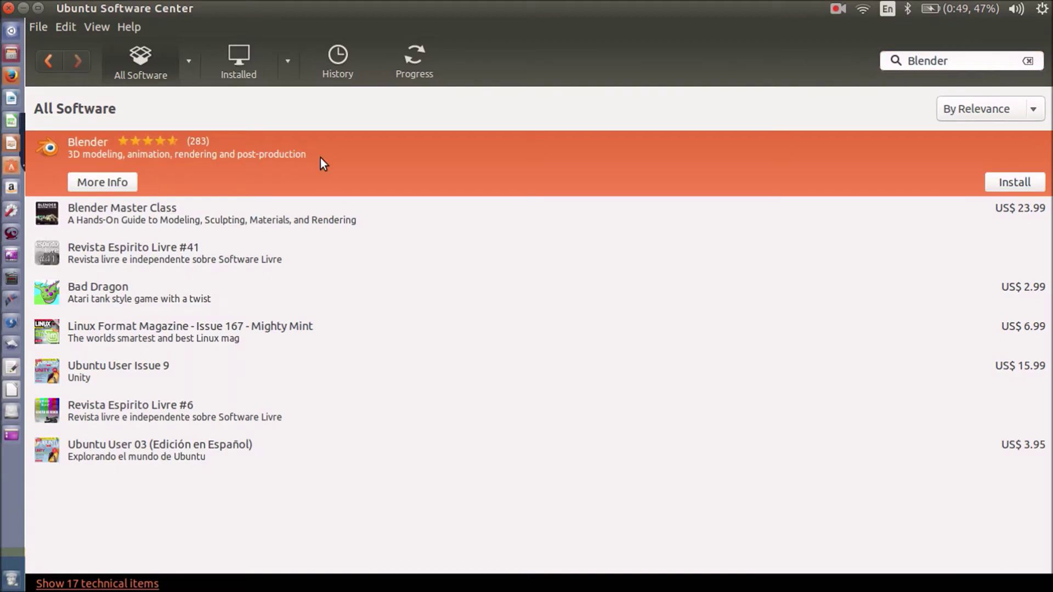
click(99, 184)
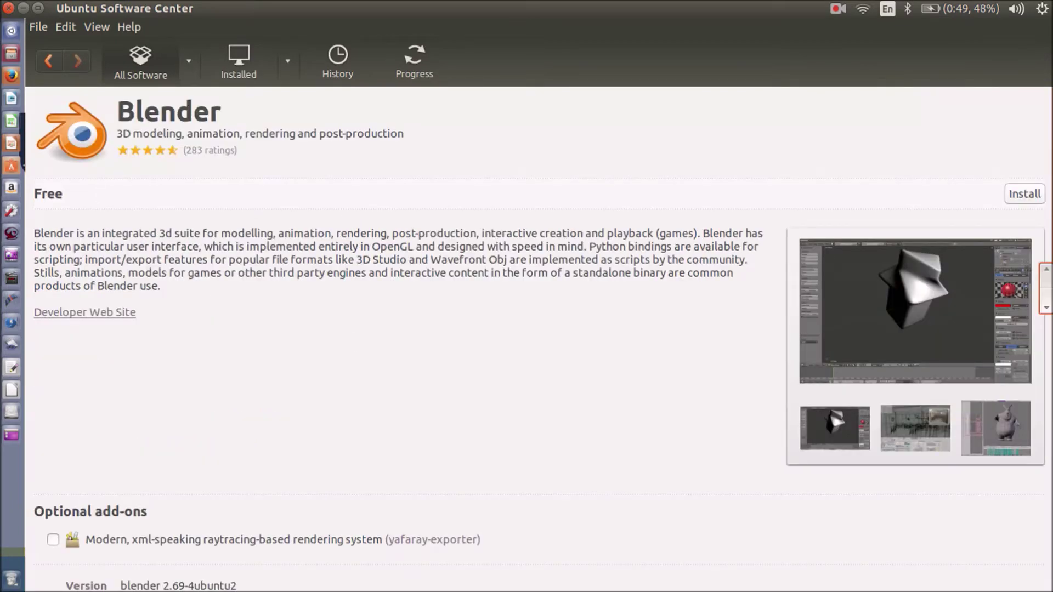
scroll(537, 340, down, 5)
scroll(537, 340, down, 3)
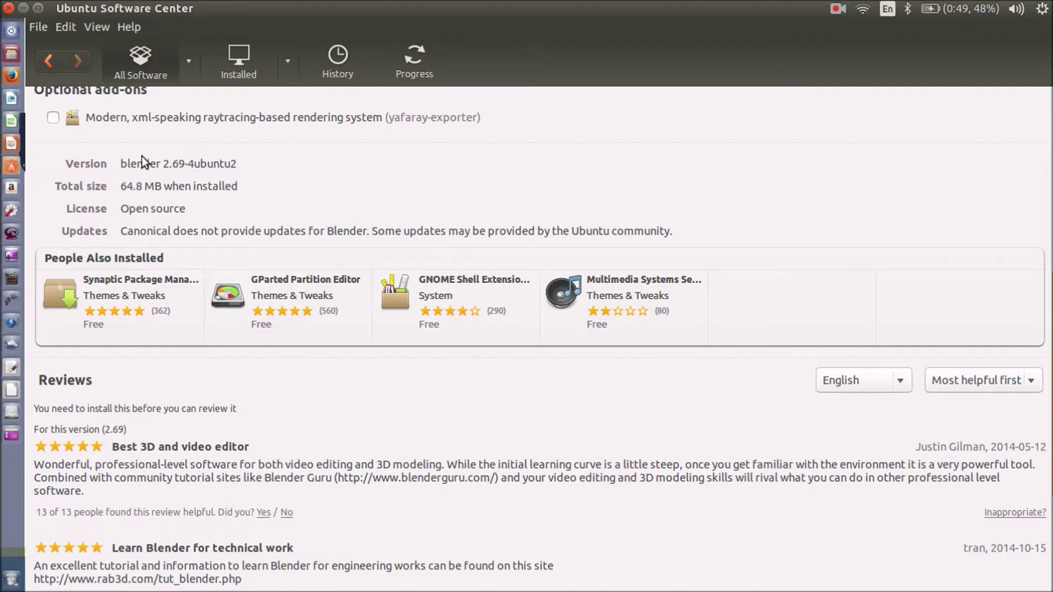
drag(123, 165, 190, 167)
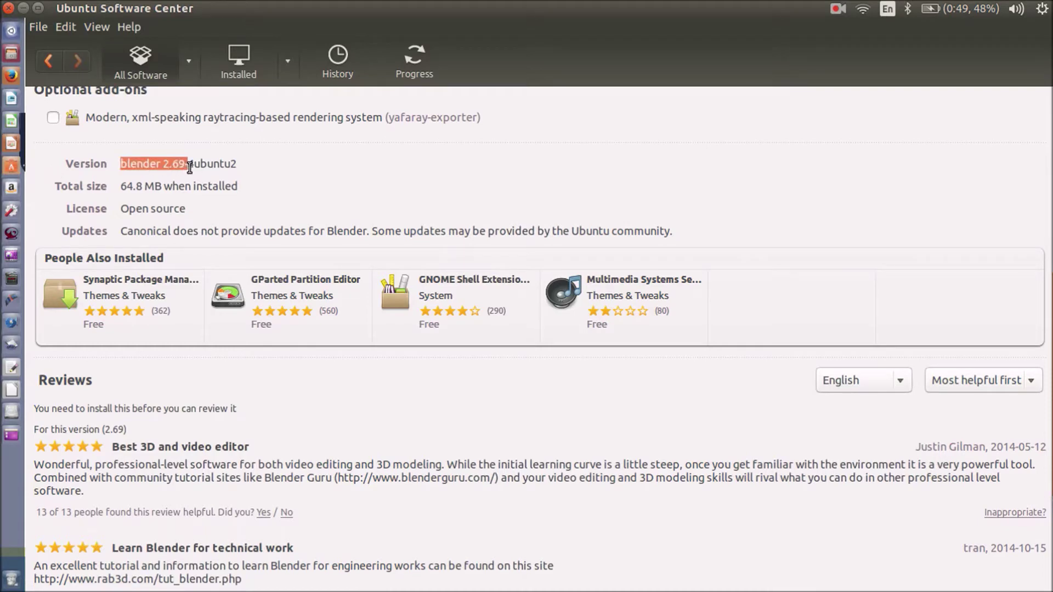
key(alt+Tab)
key(alt+Tab)
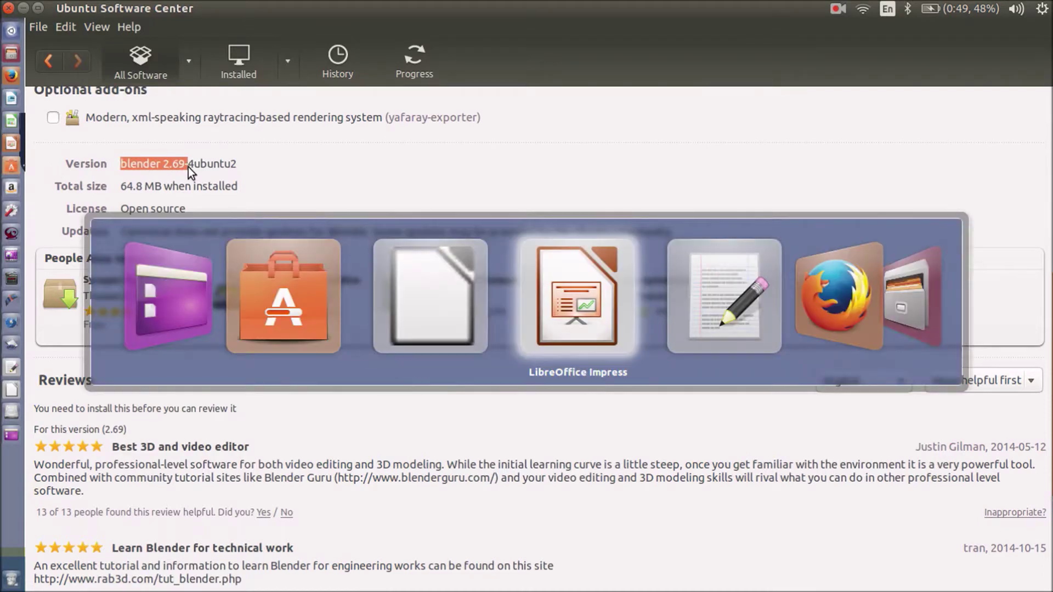
key(alt+Tab)
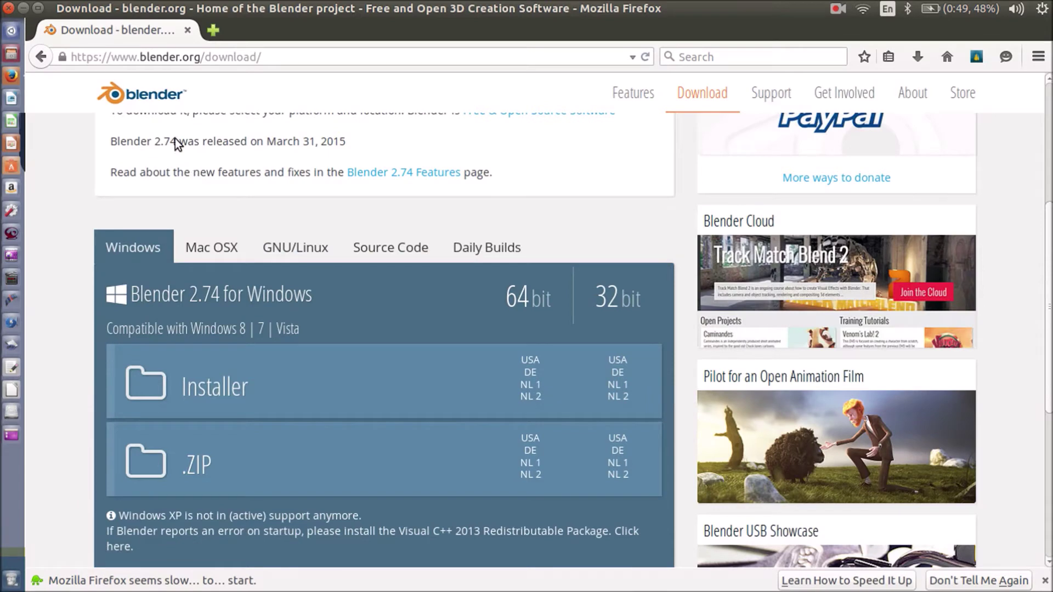
- Show the blender.org GNU/Linux downloads of Blender 2.74, offering 64-bit and 32-bit .bz2 tarballs
scroll(1048, 237, up, 3)
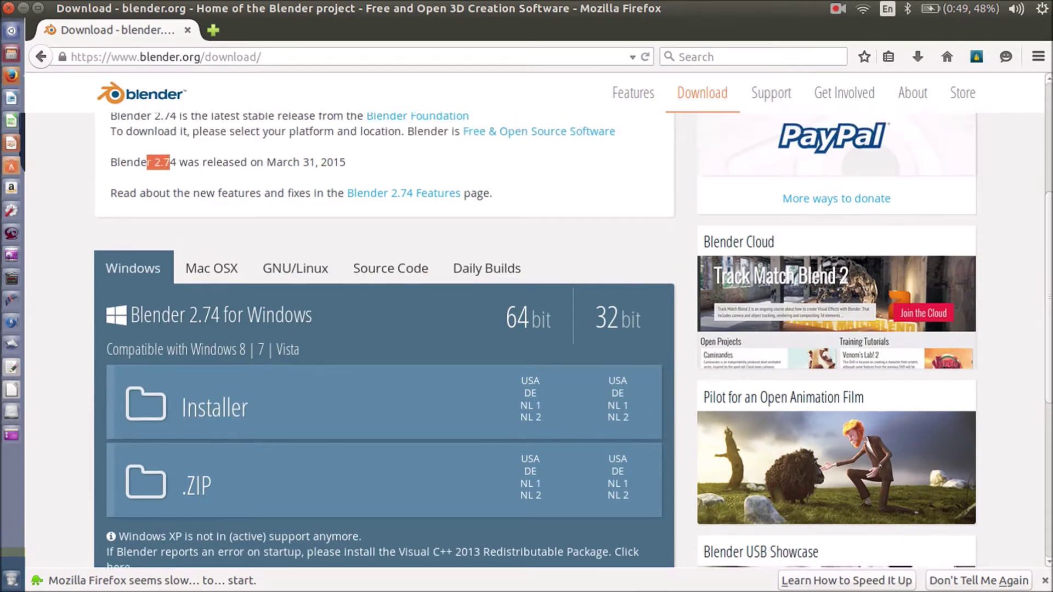
key(alt+Tab)
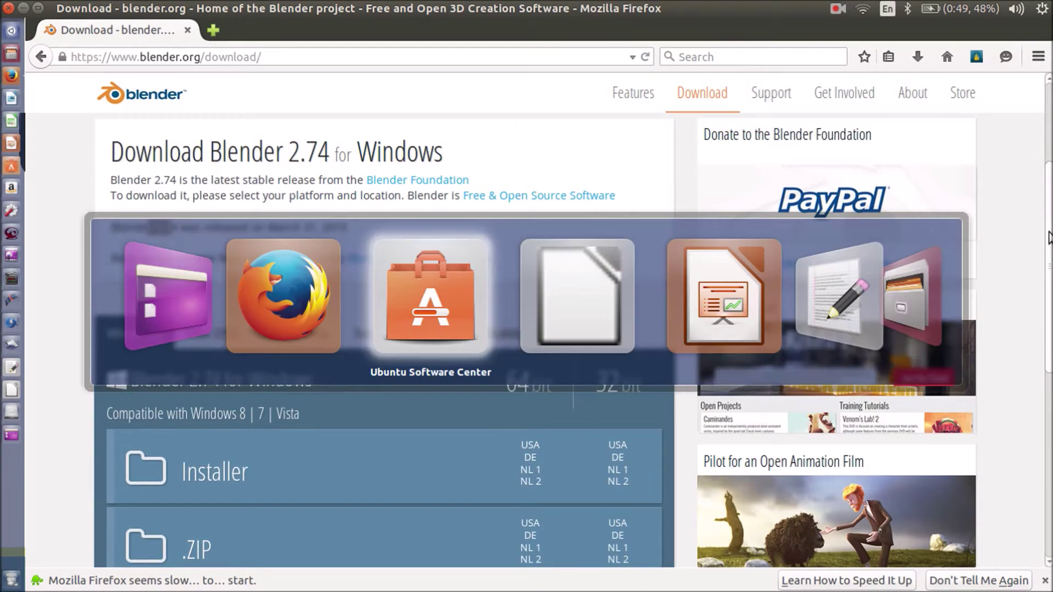
key(alt+Tab)
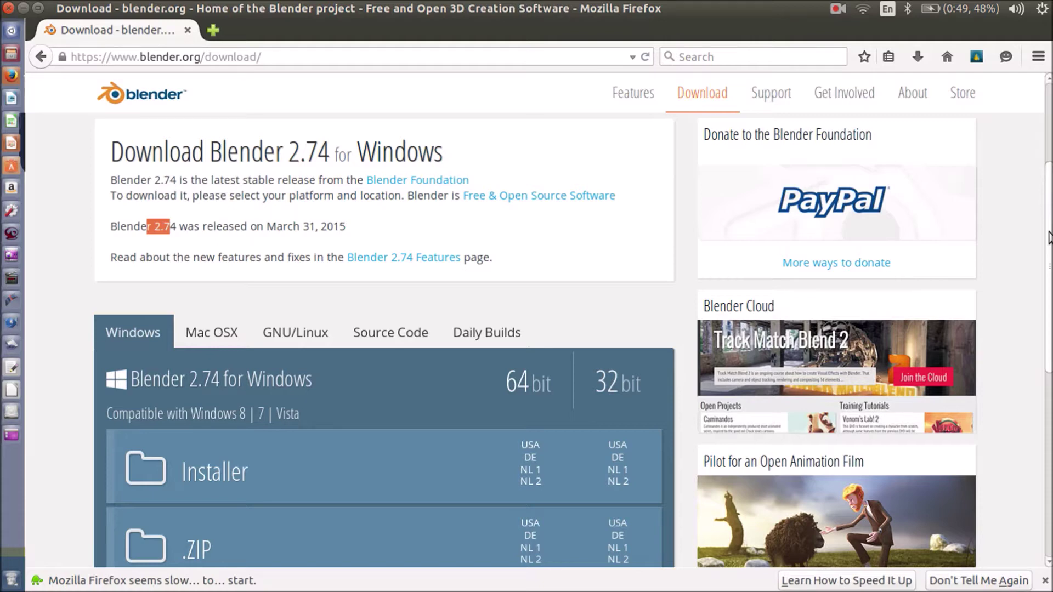
scroll(1048, 237, down, 2)
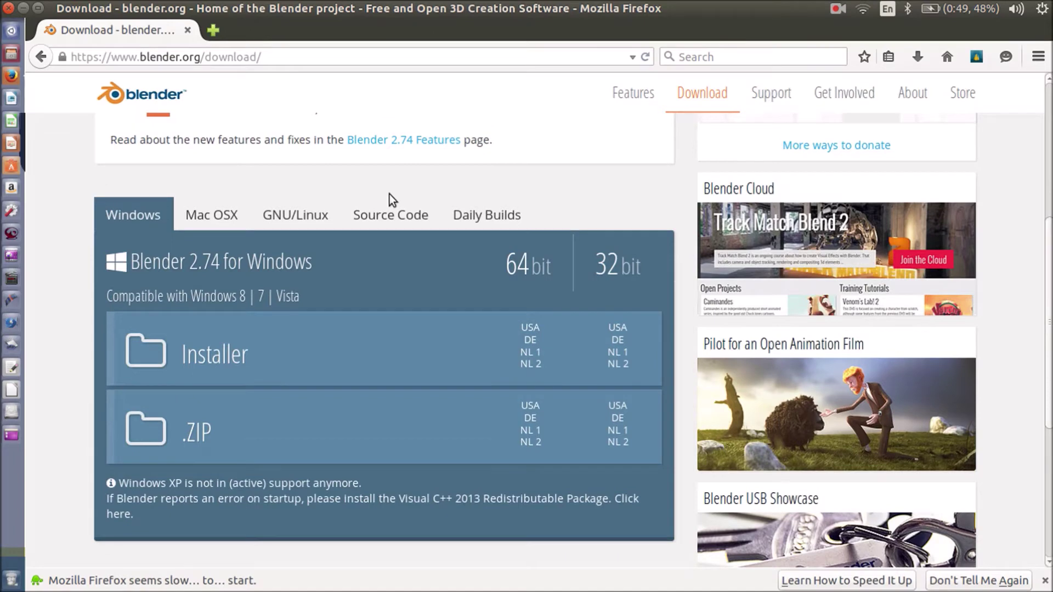
click(280, 214)
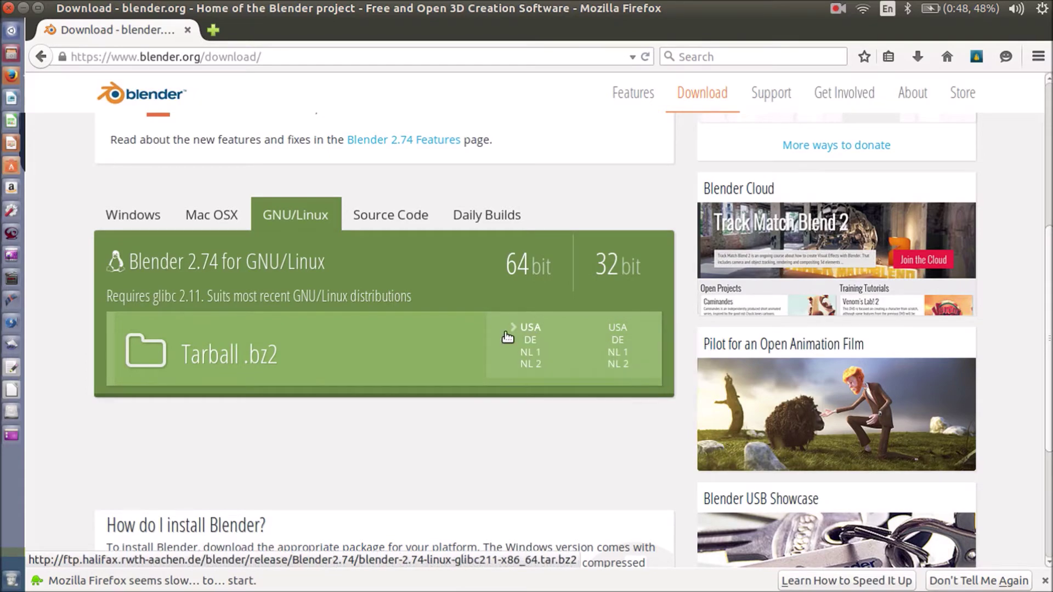
key(alt+Tab)
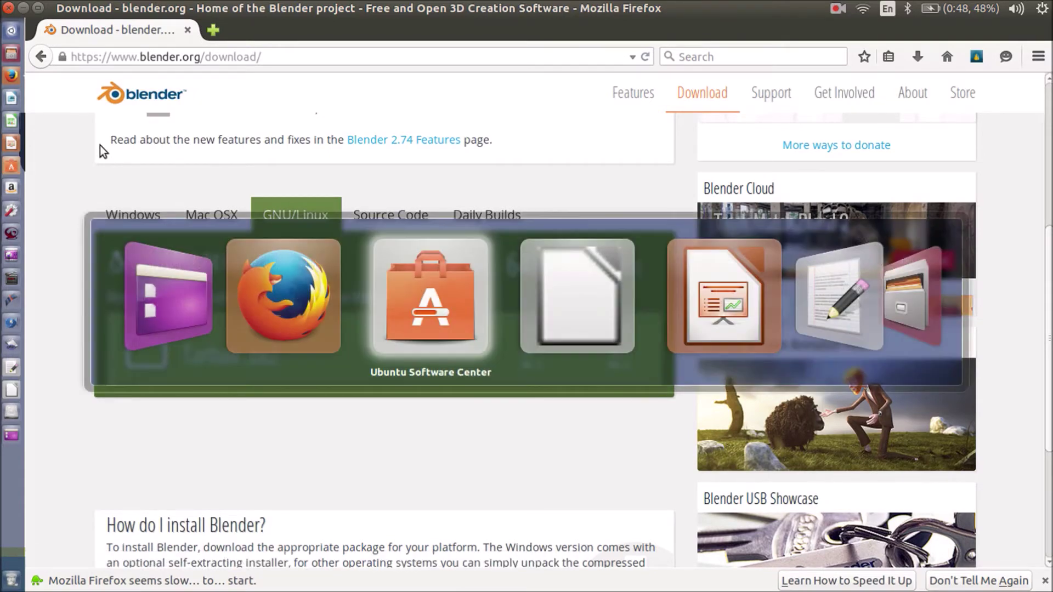
key(Tab)
key(Tab)
key(Tab)
key(Tab)
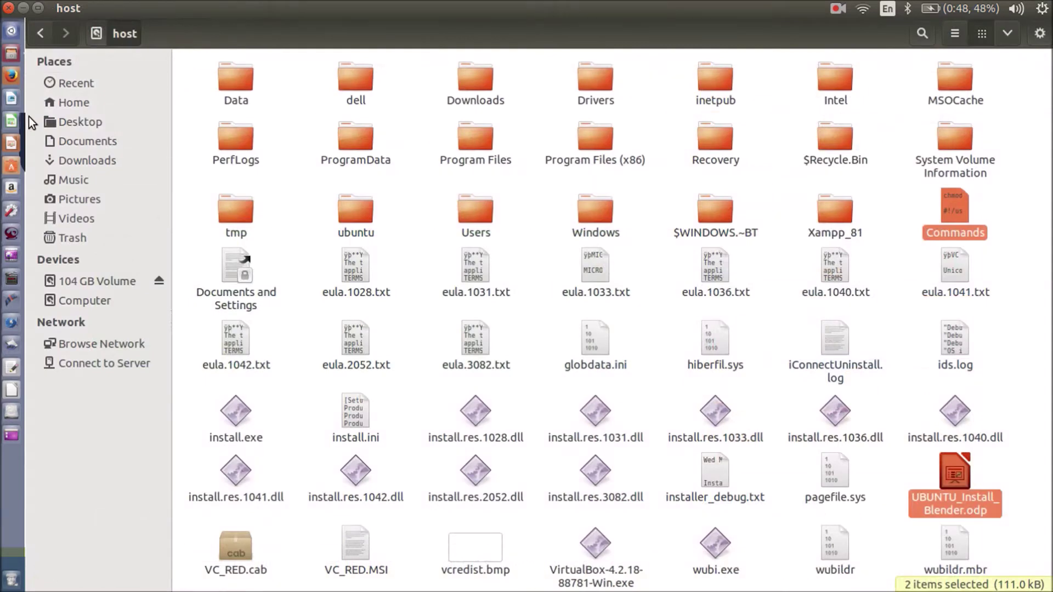
- Extract the downloaded blender-2.74 .tar.bz2 archive into the Downloads folder
click(82, 159)
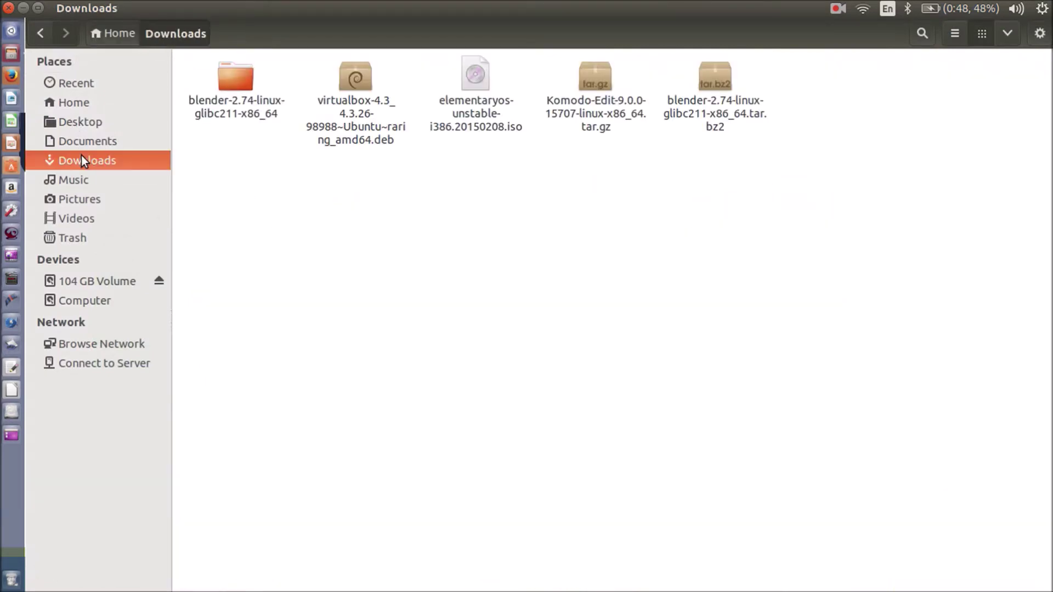
click(740, 122)
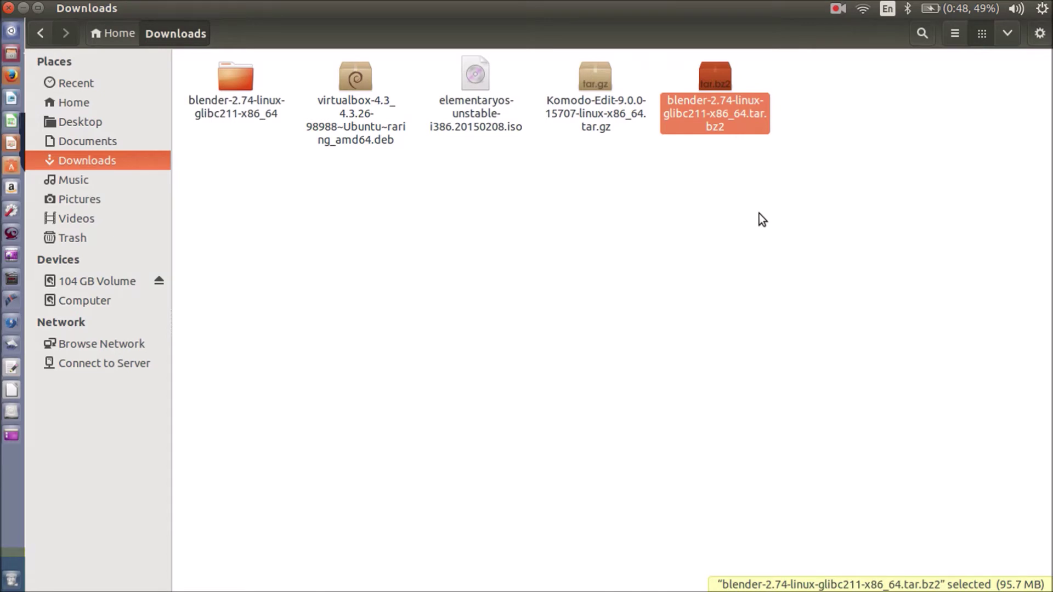
right_click(737, 124)
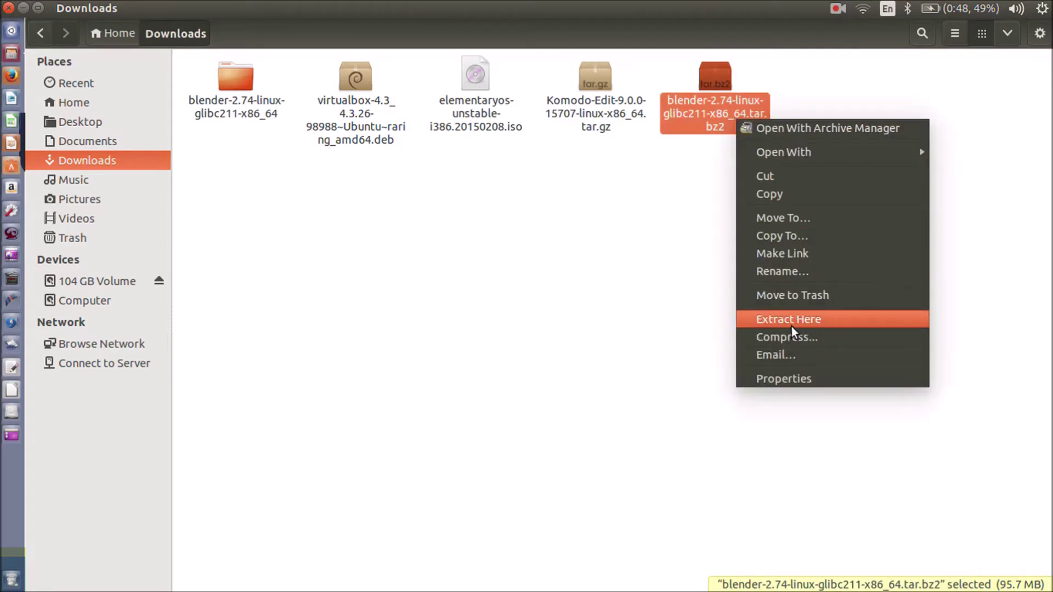
key(Escape)
- Duplicate the extracted Blender 2.74 folder and rename the copy to blender
click(229, 82)
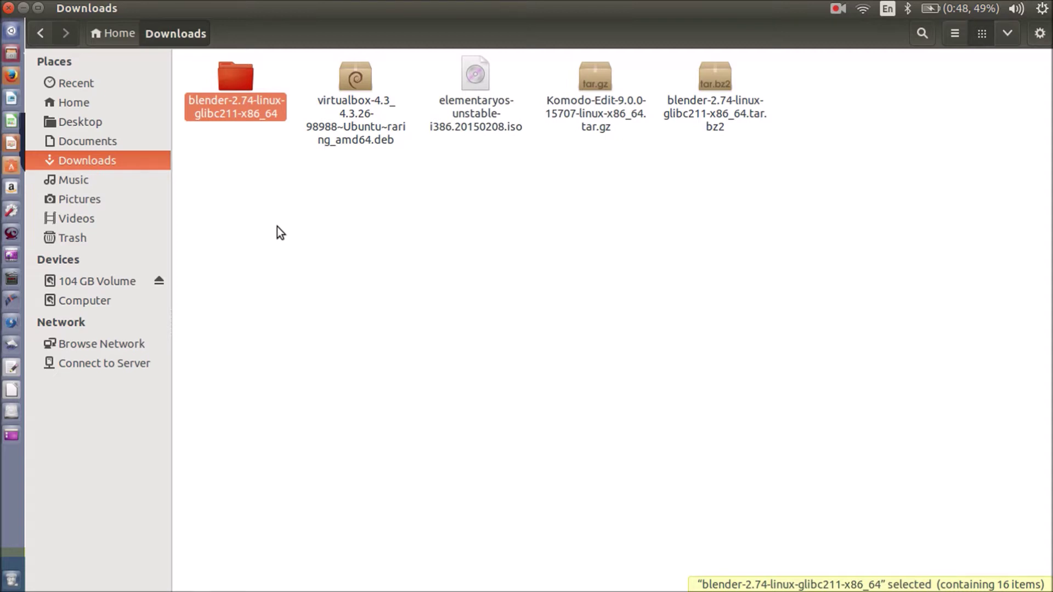
click(277, 226)
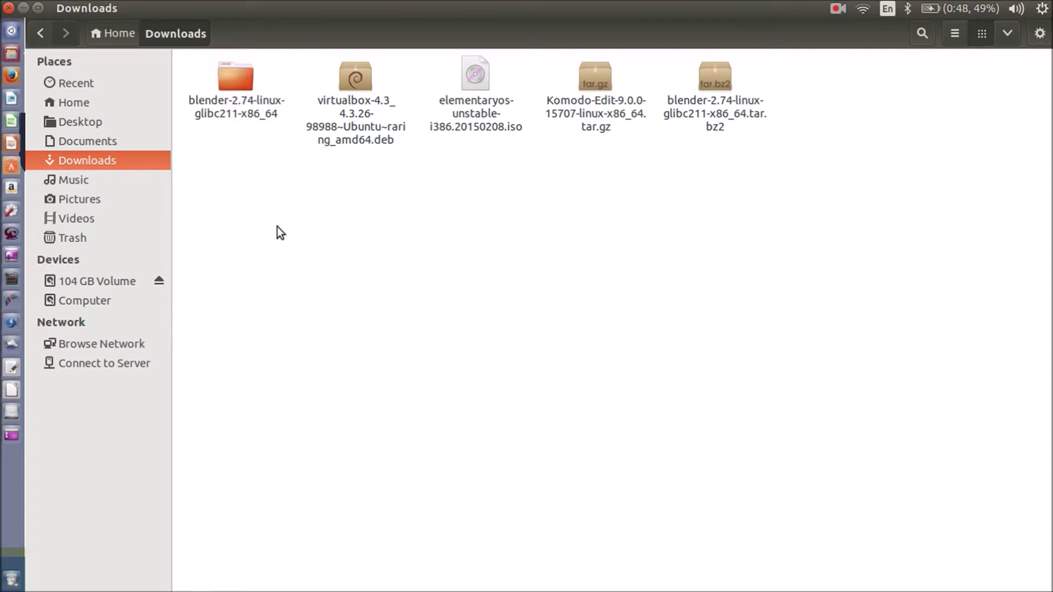
key(ctrl+v)
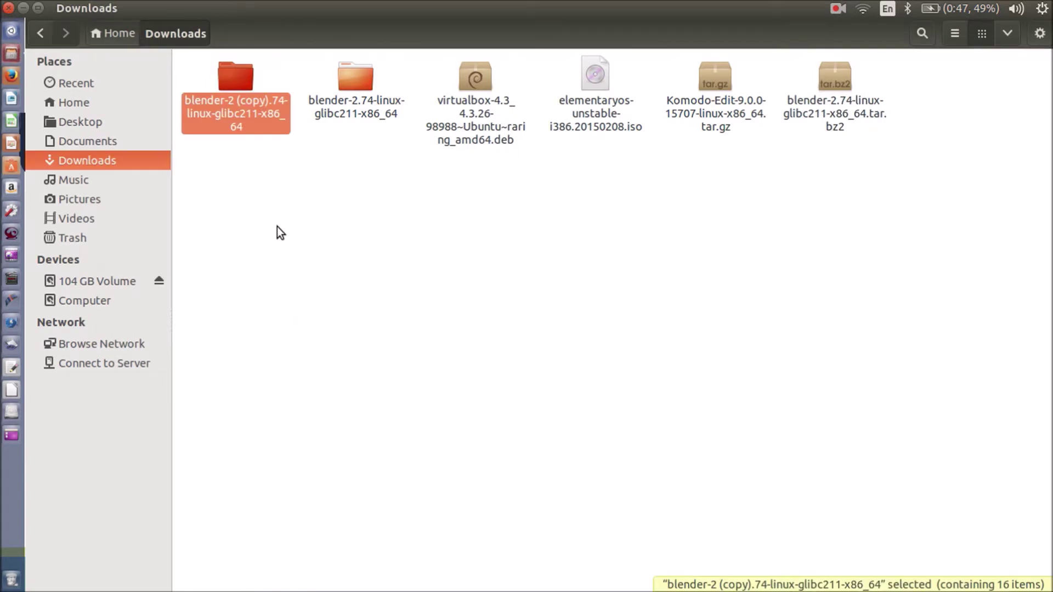
key(F2)
key(Home)
key(Right)
key(Right)
key(Right)
key(Right)
key(Right)
key(Right)
key(Right)
key(shift+End)
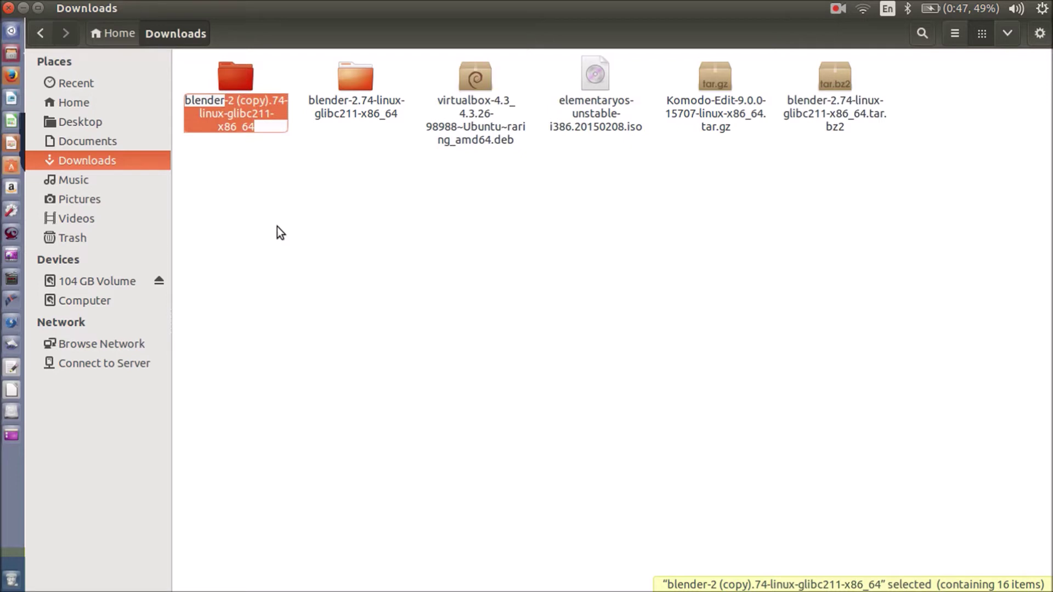
key(Delete)
key(Return)
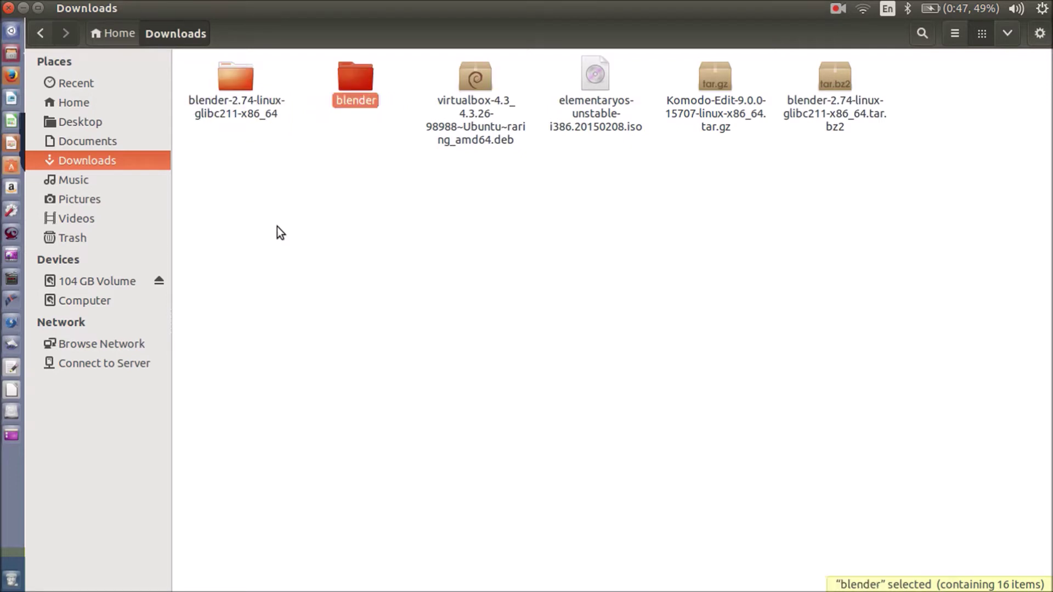
click(378, 276)
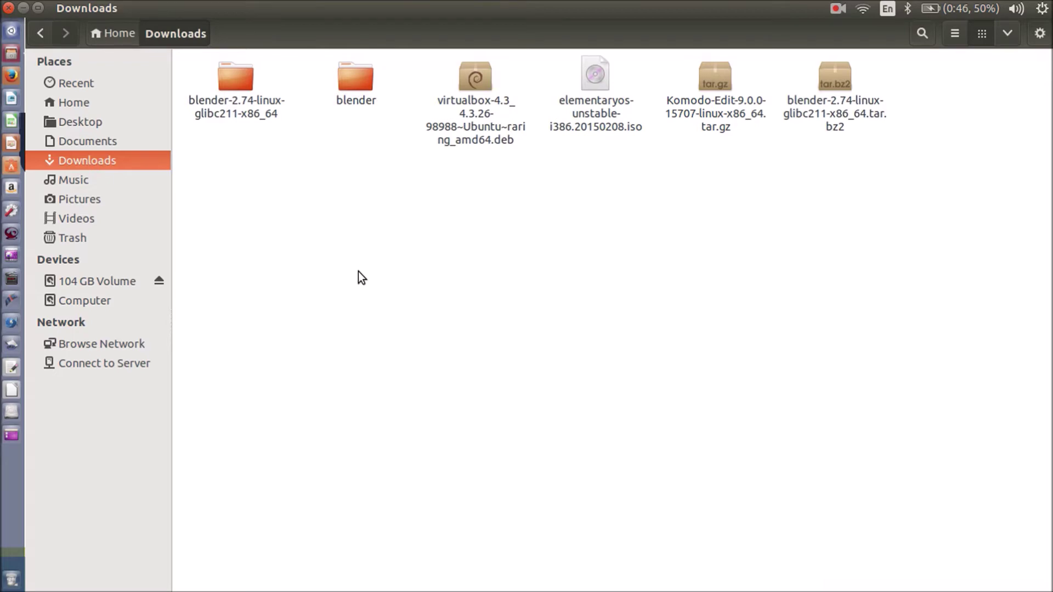
- Open a terminal, become root with sudo su, and change into Downloads
key(ctrl+alt+t)
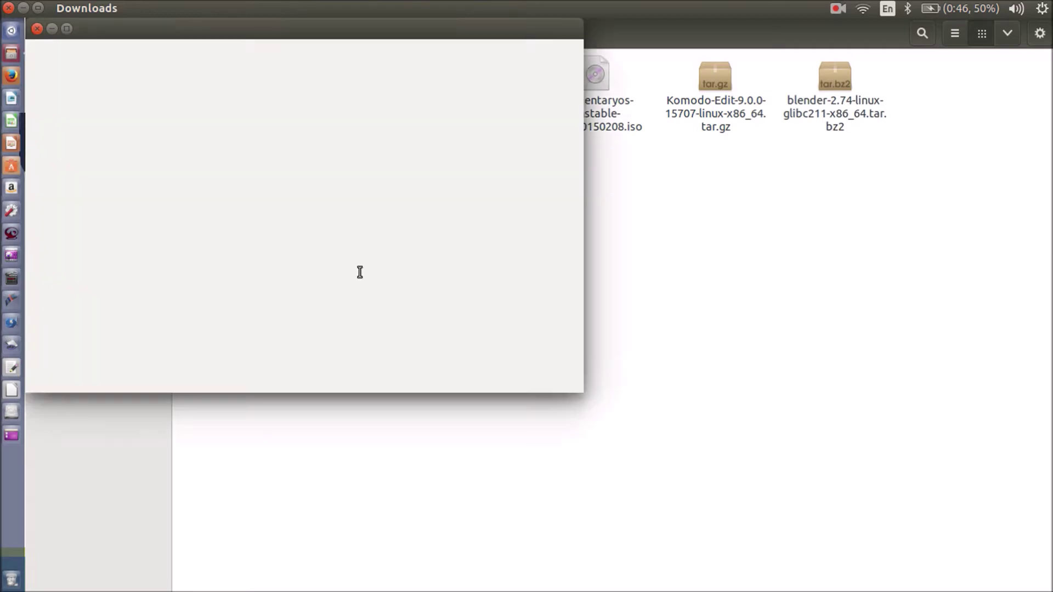
drag(317, 45, 639, 98)
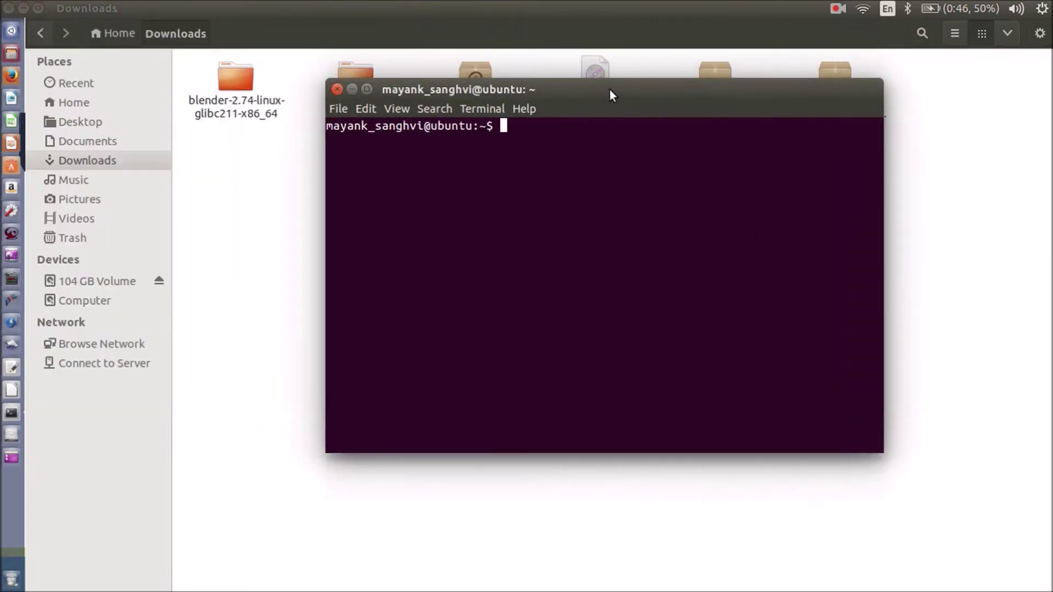
text(sudo su)
key(Return)
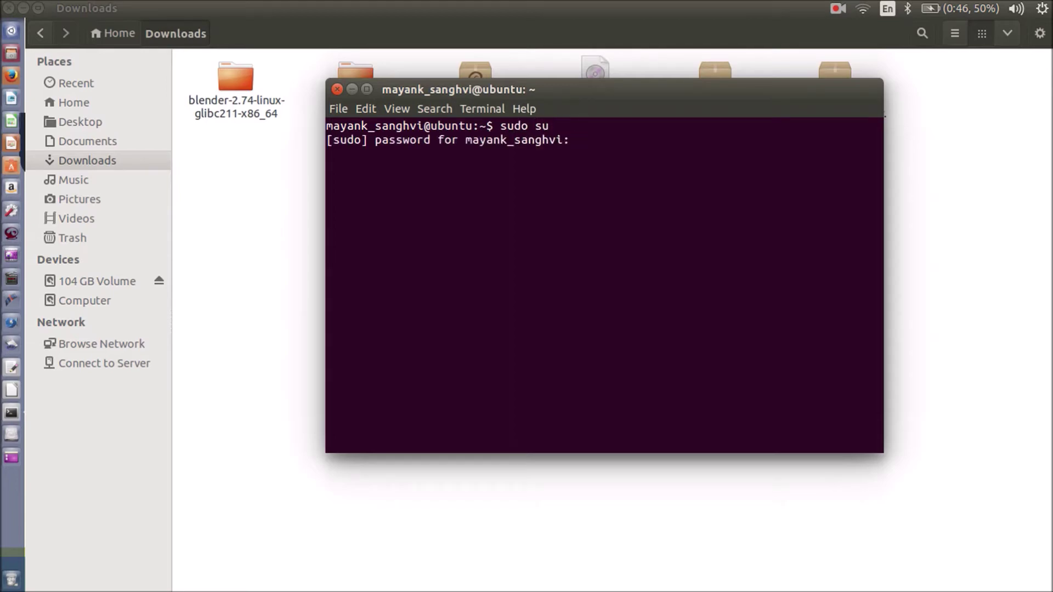
key(Return)
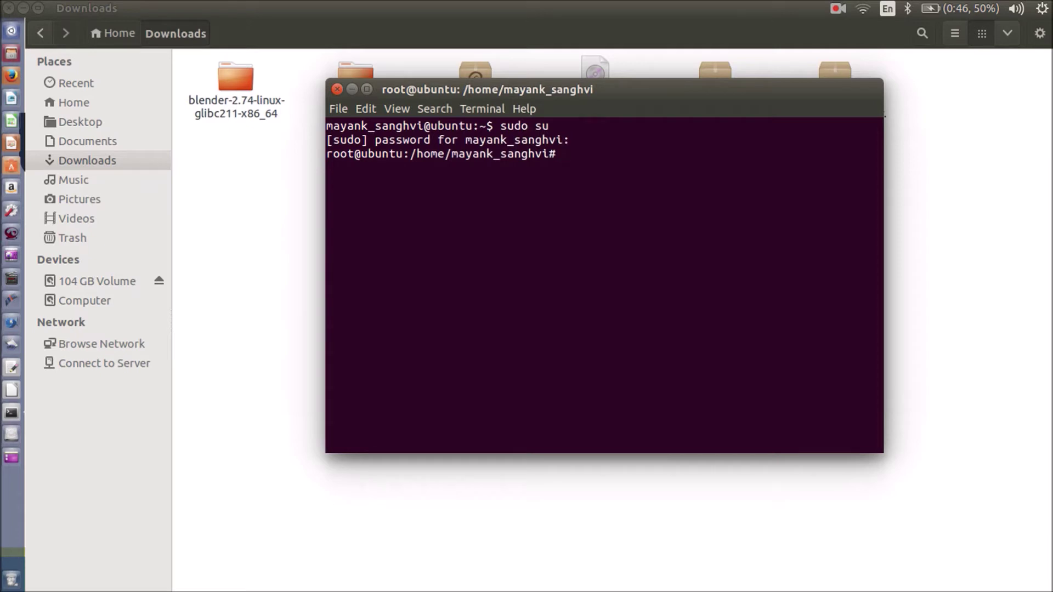
text(Cd)
text( Downlo)
text(ads)
key(Return)
- Run mv blender /opt and view the opt folder in Files
text(mv blend)
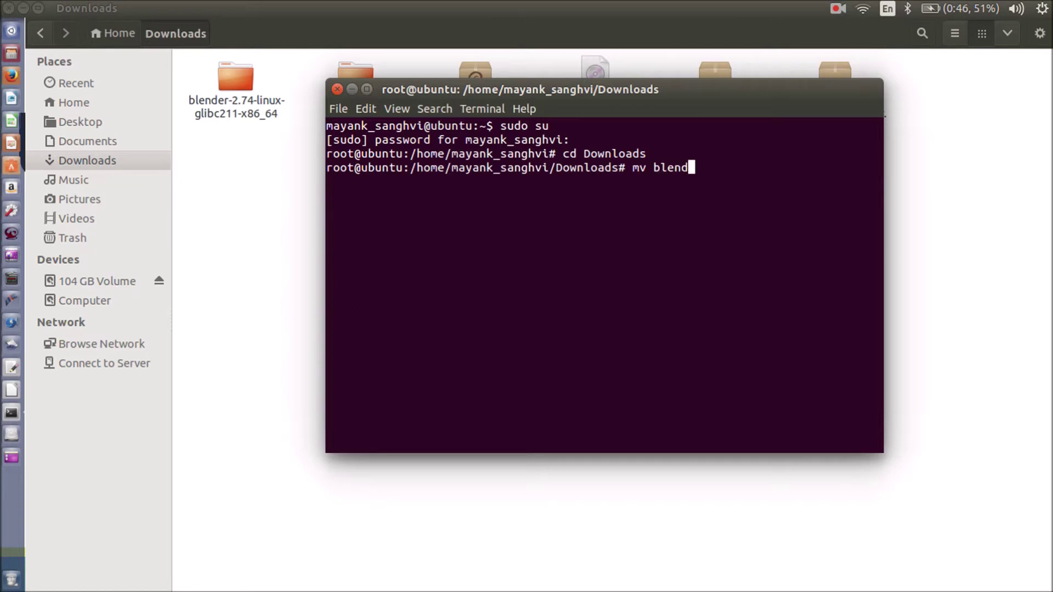
text(er /opt)
click(11, 54)
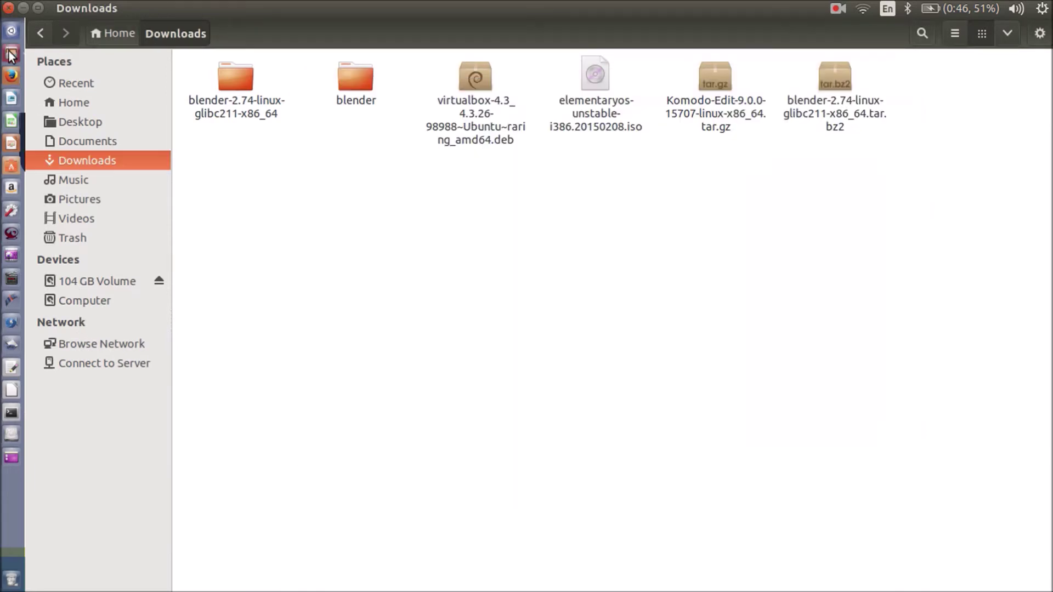
right_click(13, 55)
click(429, 327)
click(72, 302)
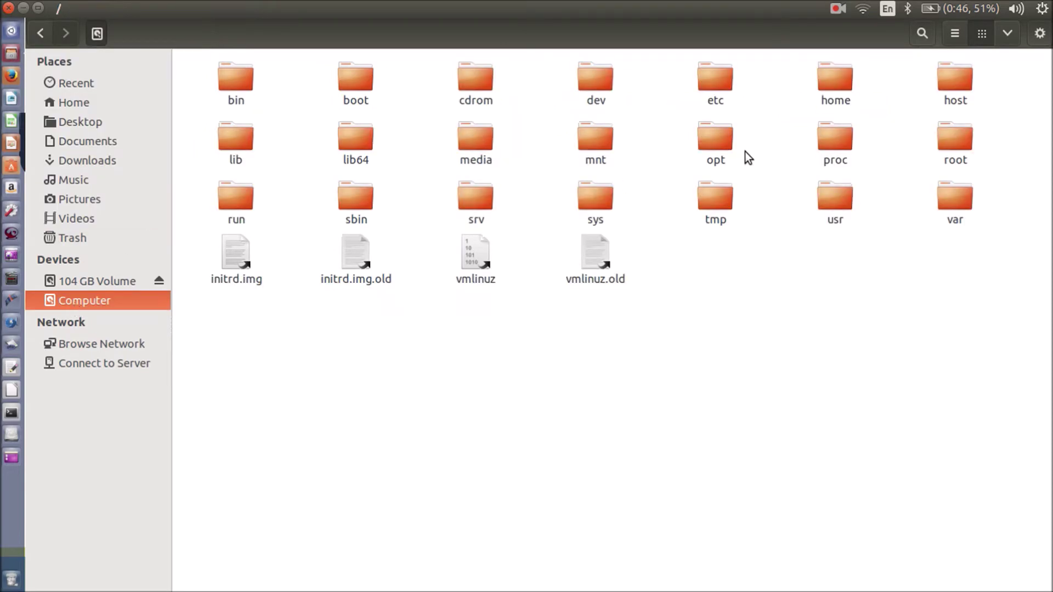
double_click(705, 146)
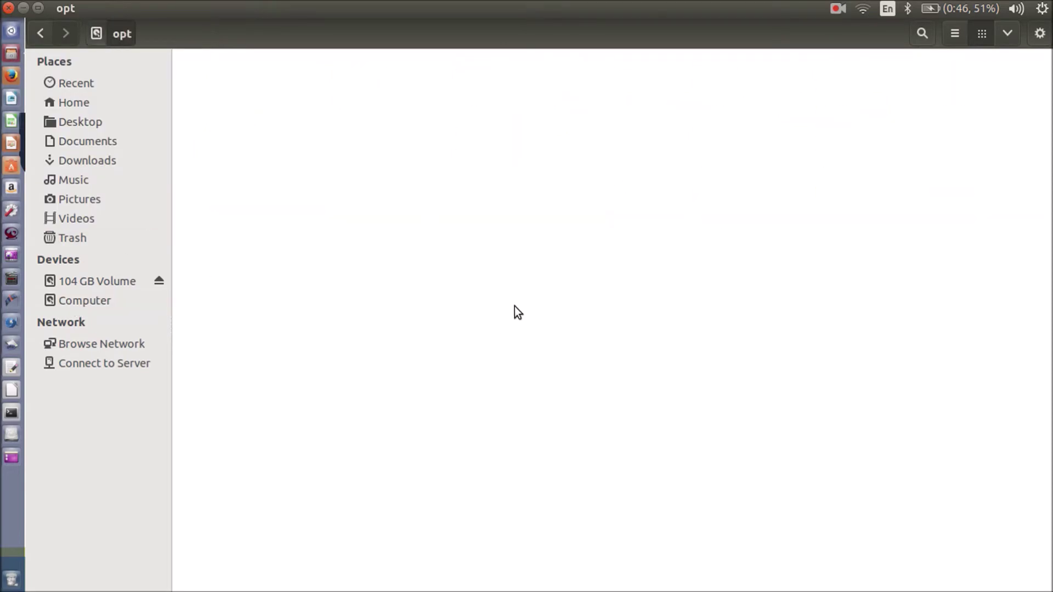
key(alt+Tab)
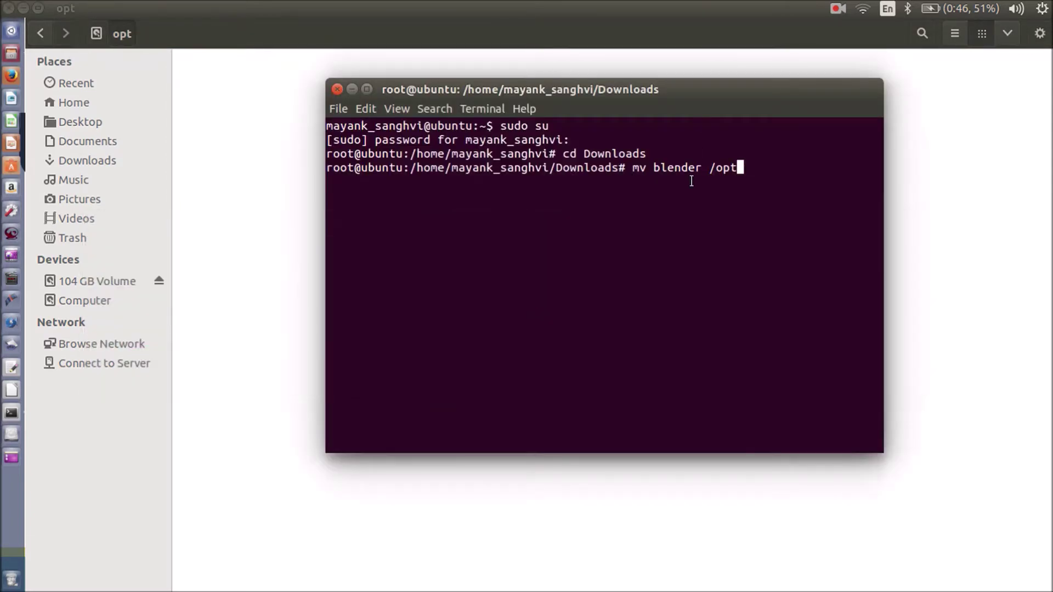
key(Return)
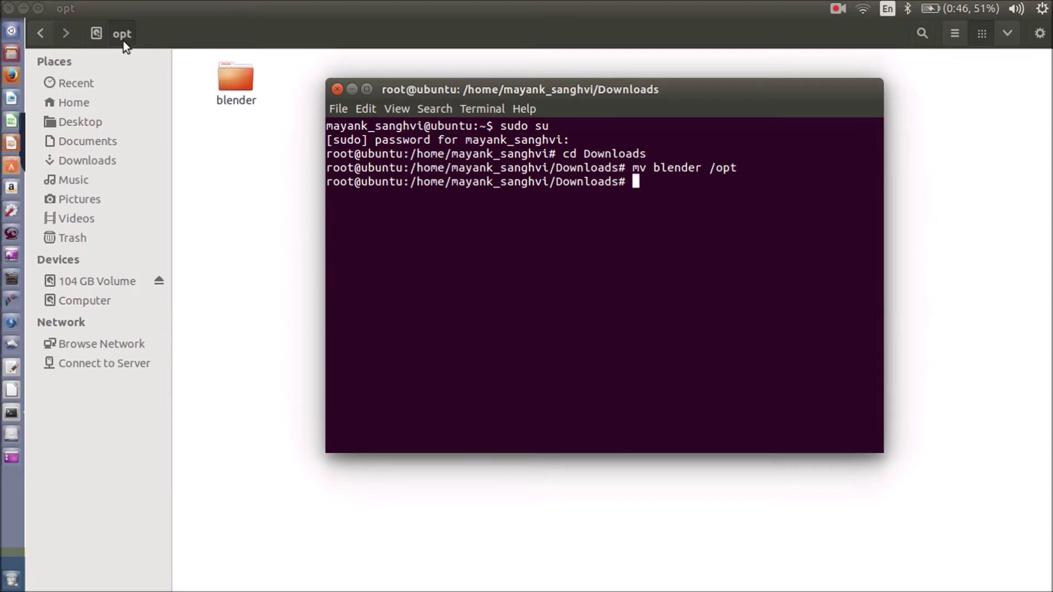
click(229, 163)
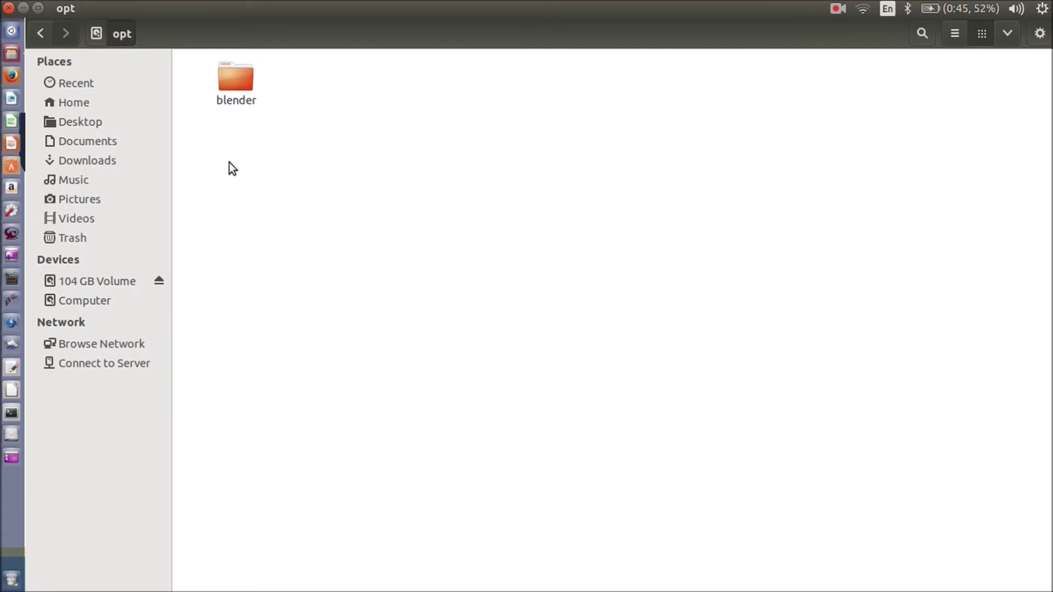
- Open /opt/blender and launch the blender executable to confirm it runs, then close it
double_click(249, 67)
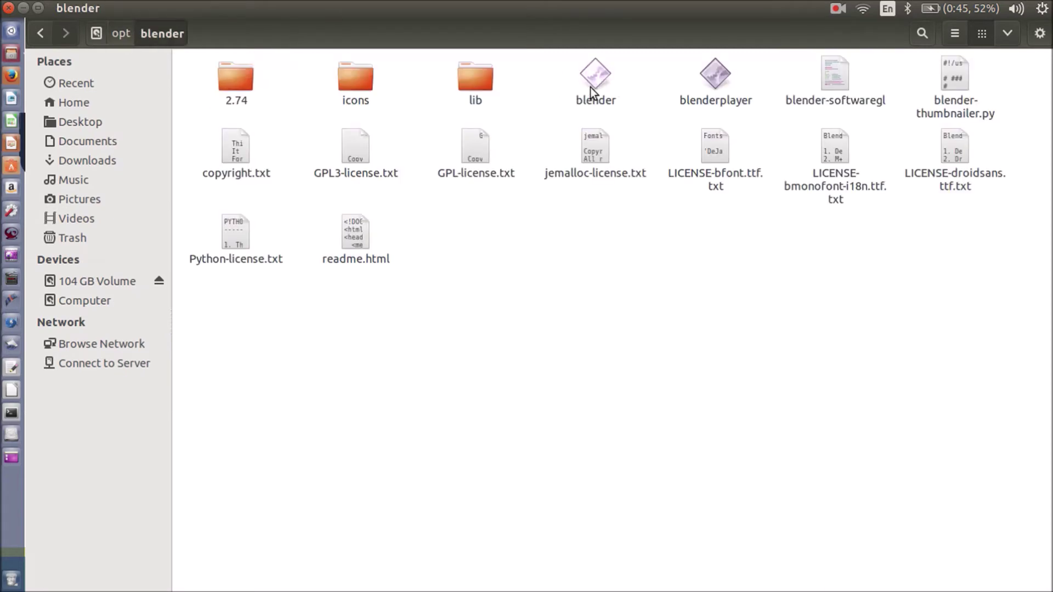
double_click(590, 87)
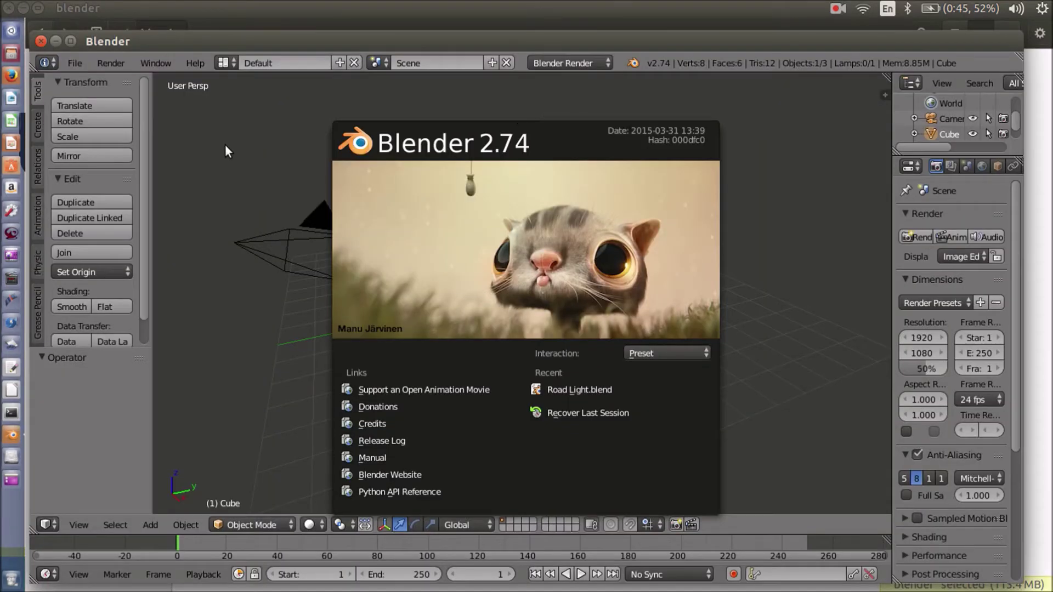
click(38, 41)
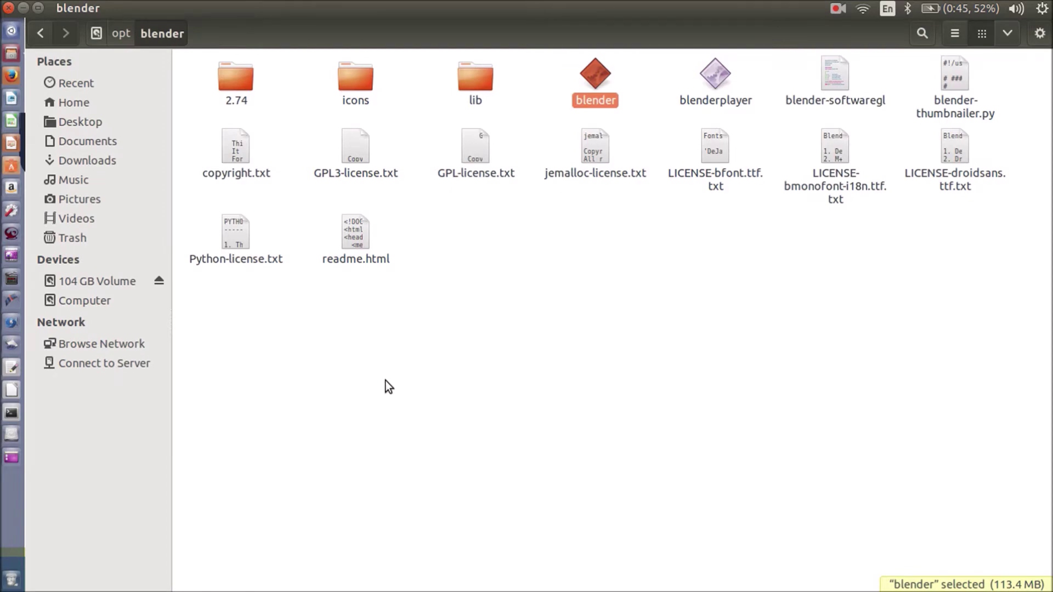
key(alt+Tab)
key(alt+Tab)
key(alt+Tab)
key(alt+Tab)
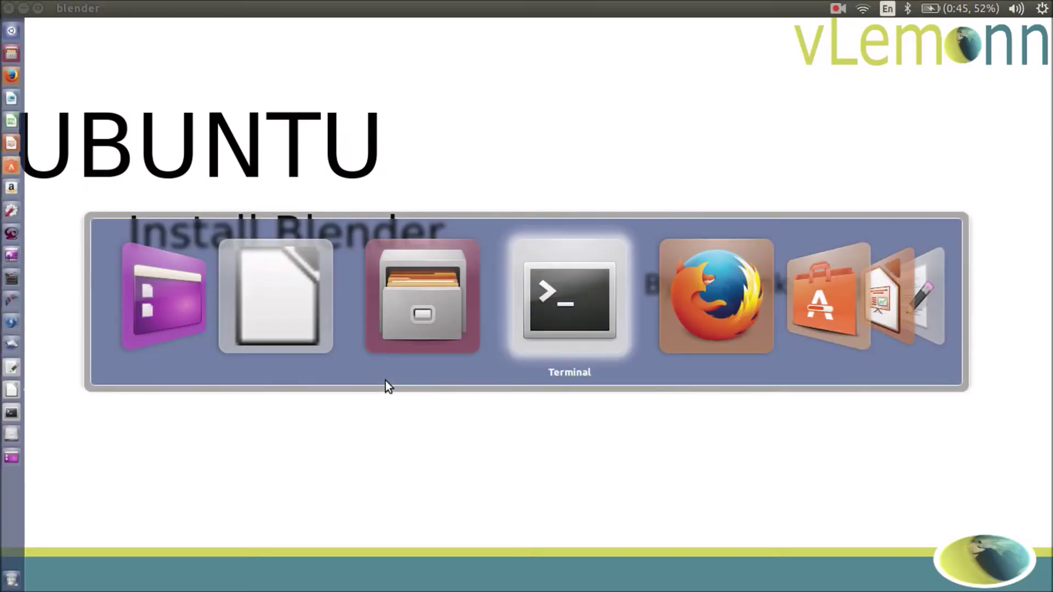
key(alt+Tab)
key(alt+Tab)
key(alt+Tab)
key(alt+Tab)
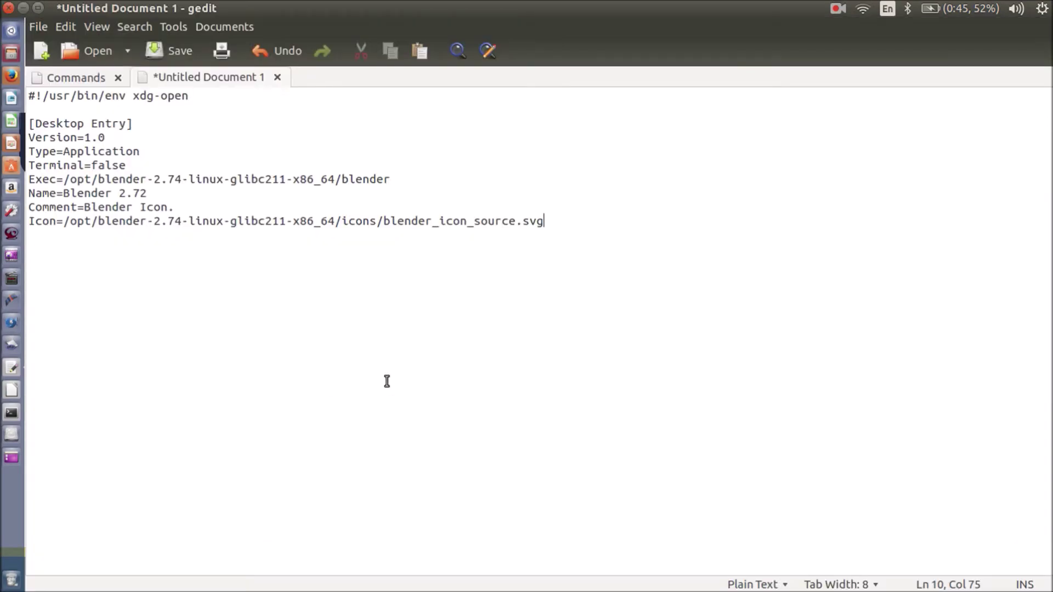
- Remove the -2.74-linux-glibc211-x86_64 suffix from the Exec path, leaving /opt/blender/blender
drag(528, 221, 25, 101)
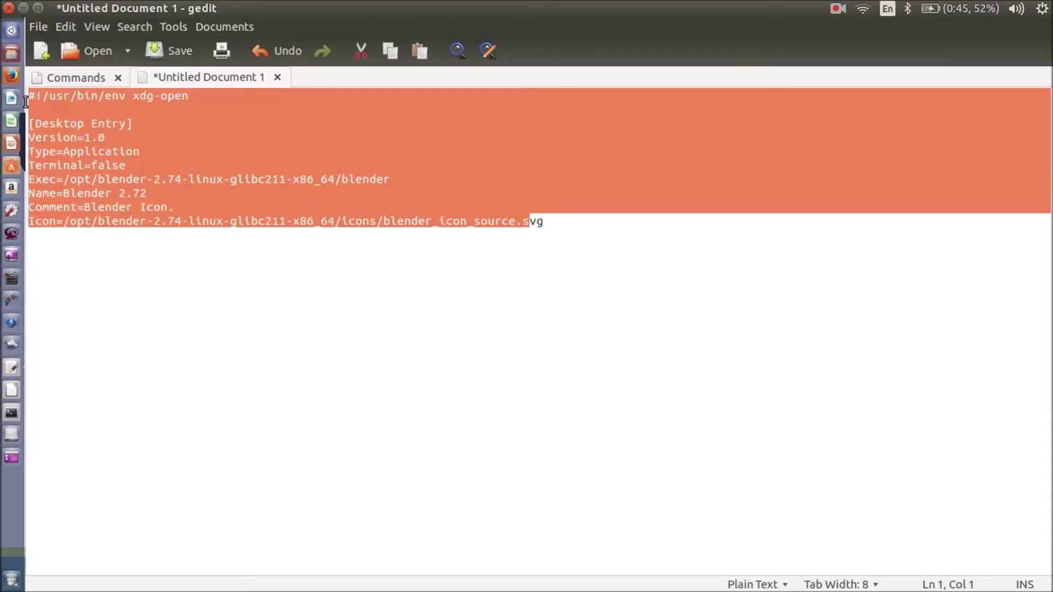
click(154, 180)
click(92, 179)
key(Right)
key(Right)
key(Right)
key(Right)
key(Right)
key(Right)
key(Right)
key(Right)
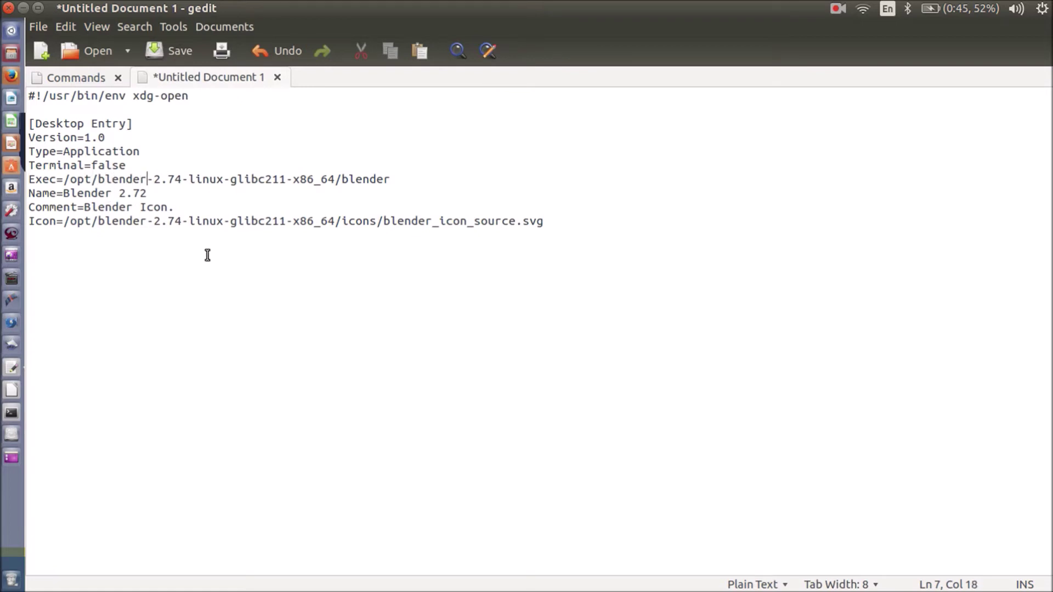
key(shift+Right)
key(shift+Right)
key(shift+Right)
key(shift+Right)
key(shift+Right)
key(shift+Right)
key(shift+Right)
key(shift+Right)
key(shift+Right)
key(shift+Right)
key(shift+Right)
key(shift+Right)
key(shift+Right)
key(shift+Right)
key(shift+Right)
key(shift+Right)
key(shift+Right)
key(shift+Right)
key(shift+Right)
key(shift+Right)
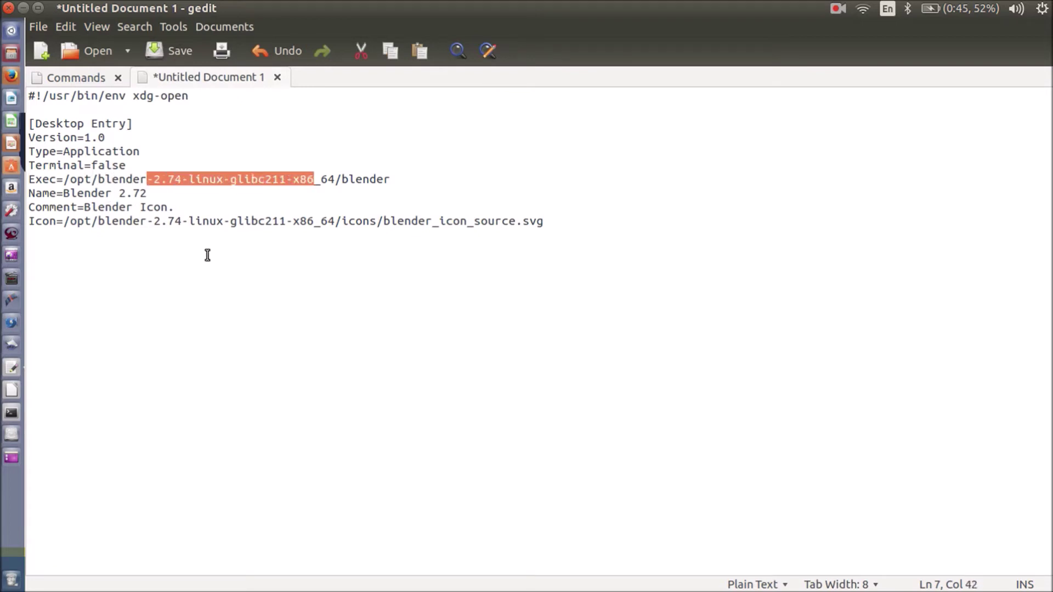
key(shift+Right)
key(shift+Right)
key(shift+Right)
key(Delete)
key(Down)
key(Down)
key(Down)
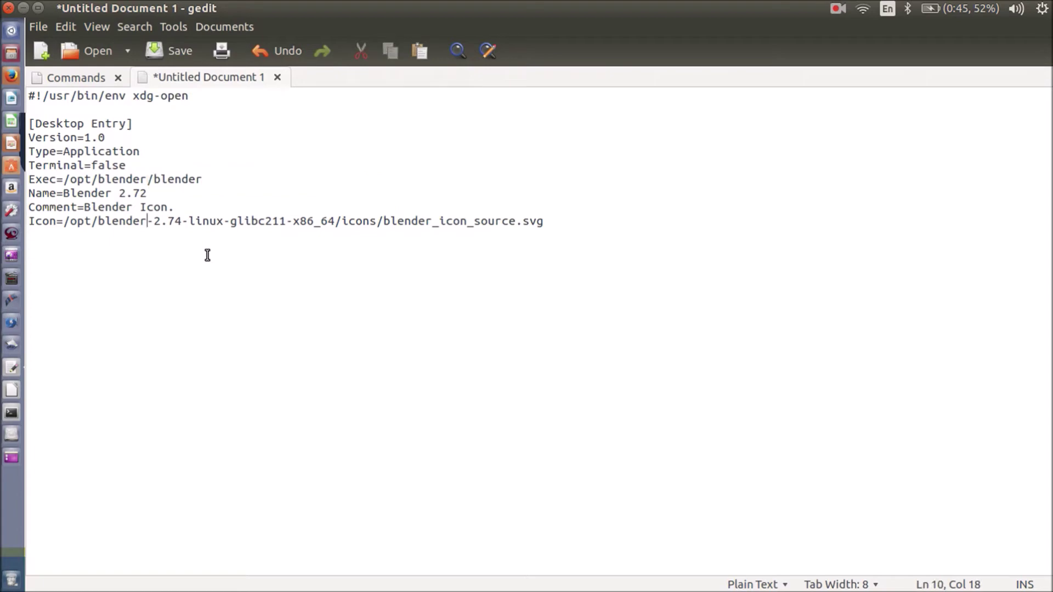
key(shift+Right)
key(shift+Right)
key(shift+Right)
key(shift+Right)
key(shift+Right)
key(shift+Right)
key(shift+Right)
key(shift+Right)
key(shift+Right)
key(shift+Right)
key(shift+Right)
key(Left)
key(Left)
key(Left)
key(Left)
key(Left)
key(Left)
key(Left)
key(Left)
- Check the extracted blender-2.74-linux-glibc211-x86_64 folder name in Downloads
key(alt+Tab)
key(alt+Tab)
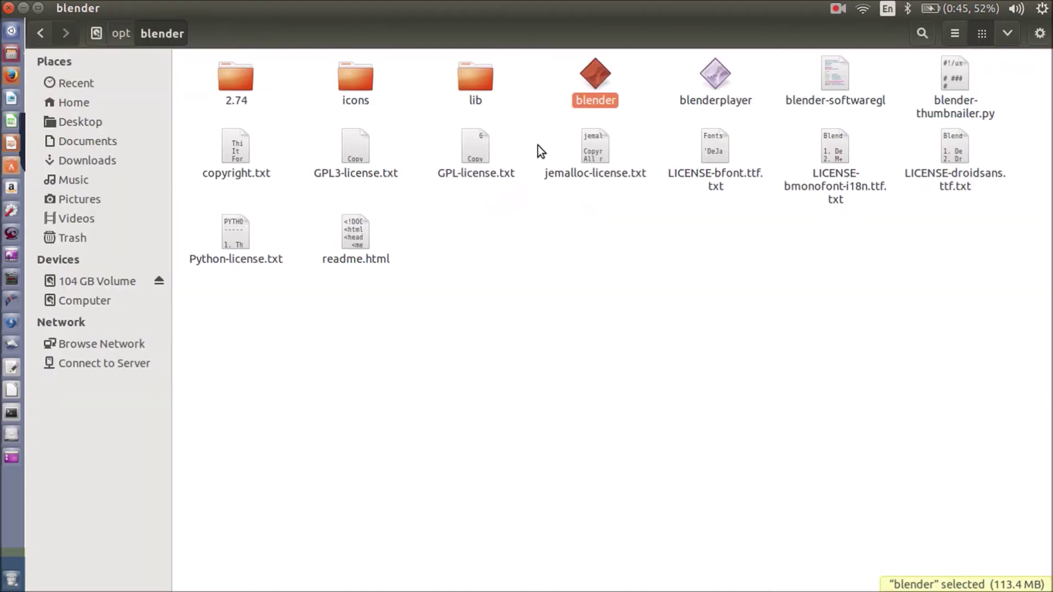
click(66, 165)
click(270, 99)
key(alt+Tab)
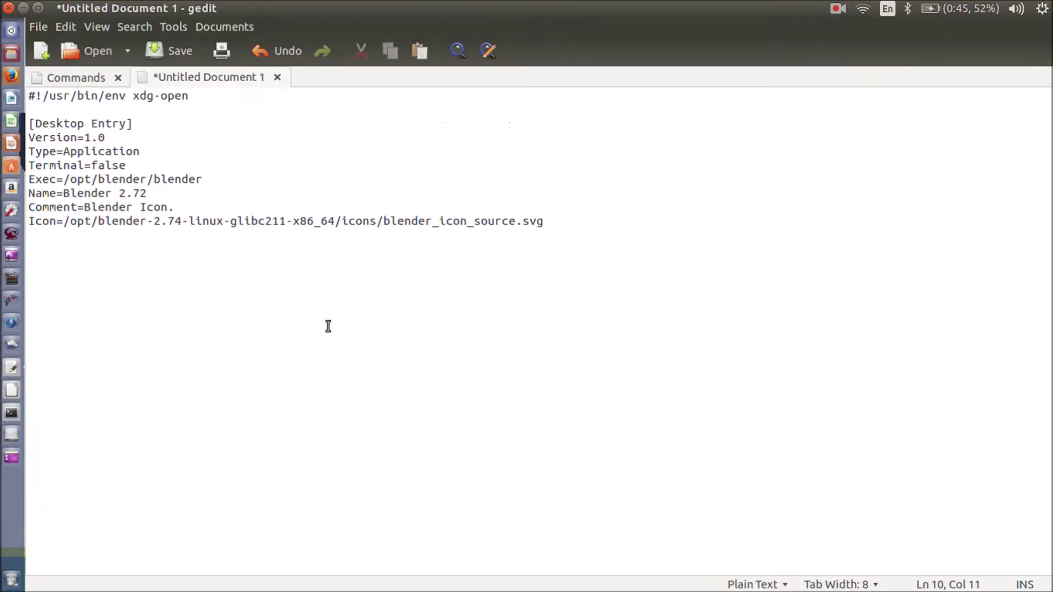
- Delete the version suffix from the Icon path and review the Exec line
drag(147, 222, 334, 225)
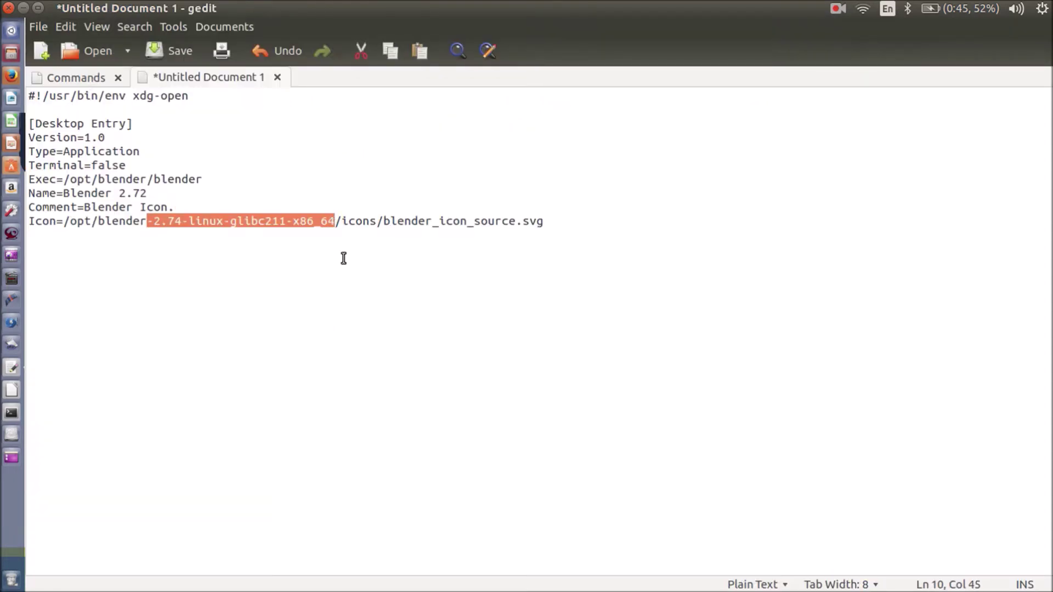
key(BackSpace)
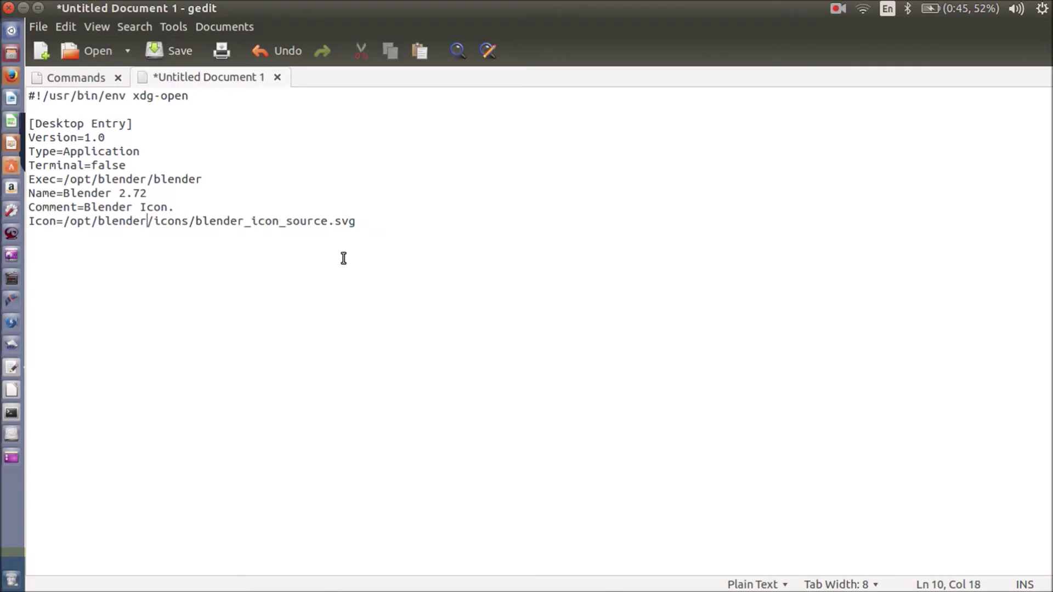
key(Up)
key(Up)
key(Up)
key(Left)
key(Left)
key(Left)
key(Left)
key(Left)
key(Left)
key(Left)
key(Left)
key(Left)
key(Left)
key(Left)
key(Right)
key(End)
- Browse from Computer to /opt/blender and launch blender again to test it
key(alt+Tab)
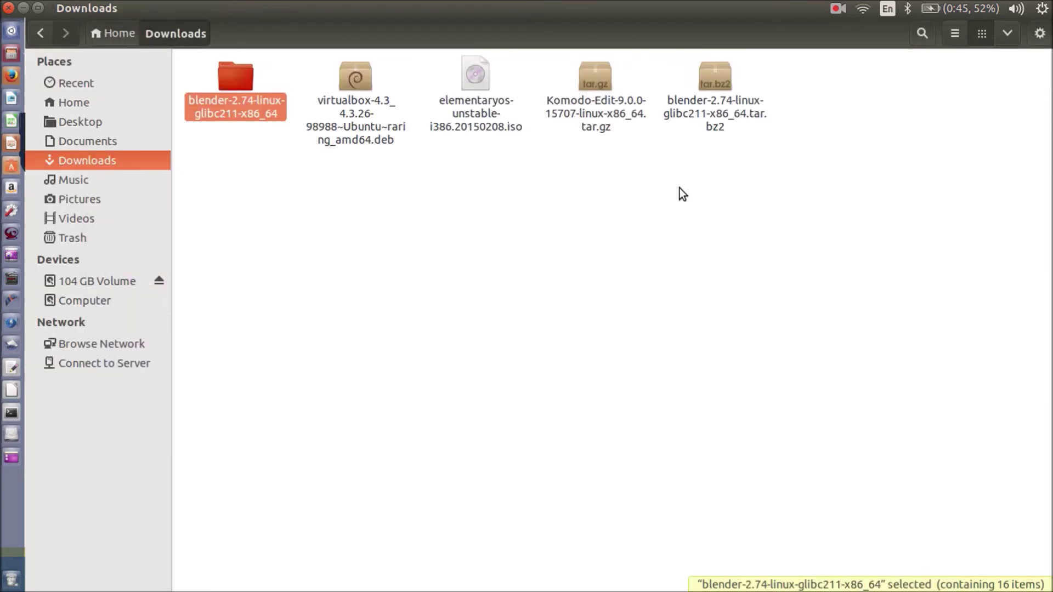
key(alt)
key(Escape)
click(88, 300)
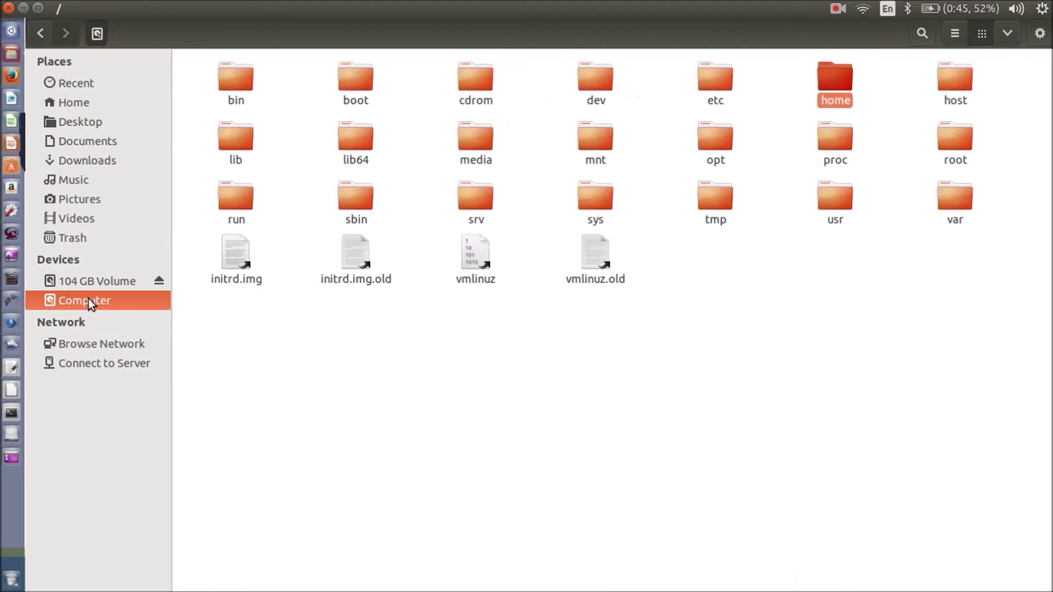
double_click(738, 146)
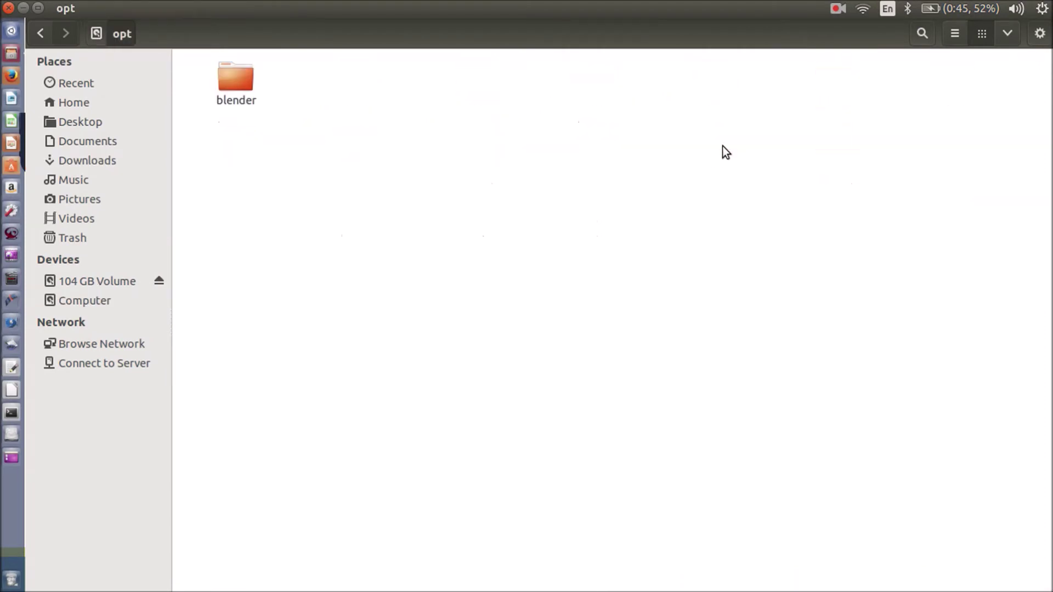
click(222, 101)
double_click(222, 100)
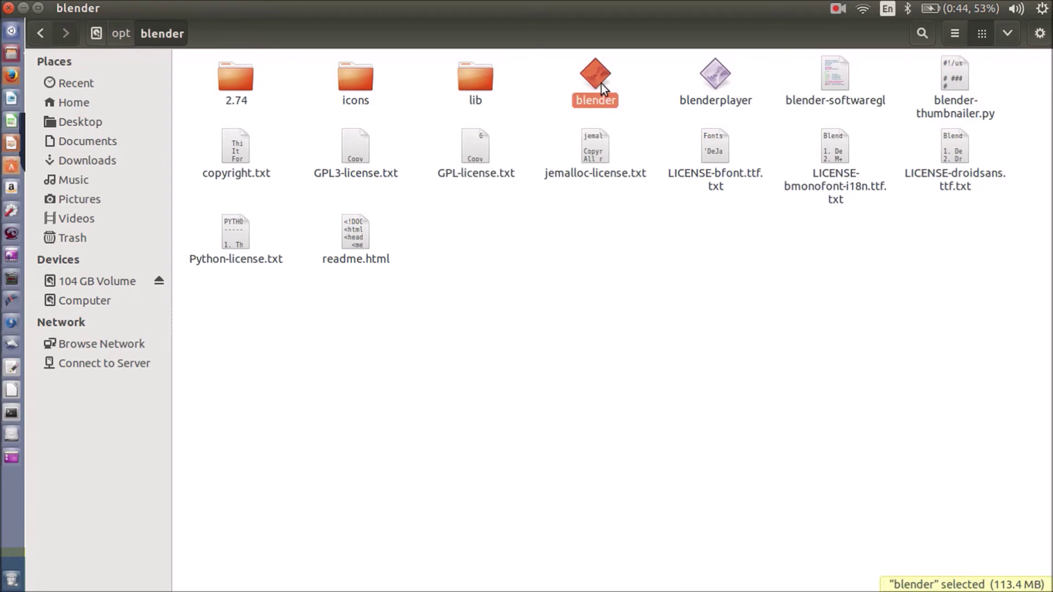
double_click(601, 83)
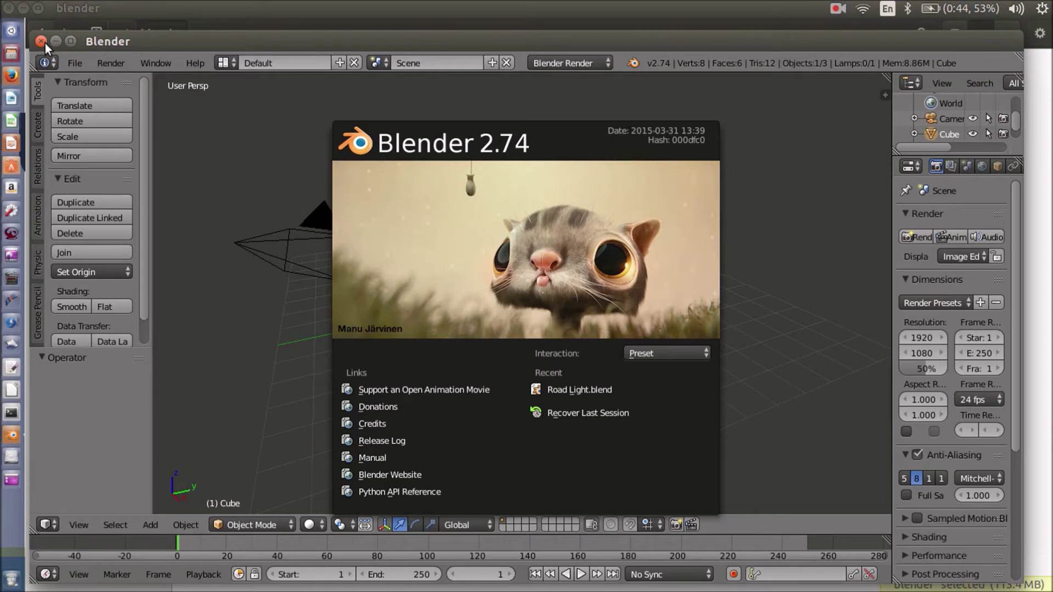
click(44, 42)
- Confirm the executable's location is /opt/blender and compare it with the Exec and Icon paths
right_click(604, 71)
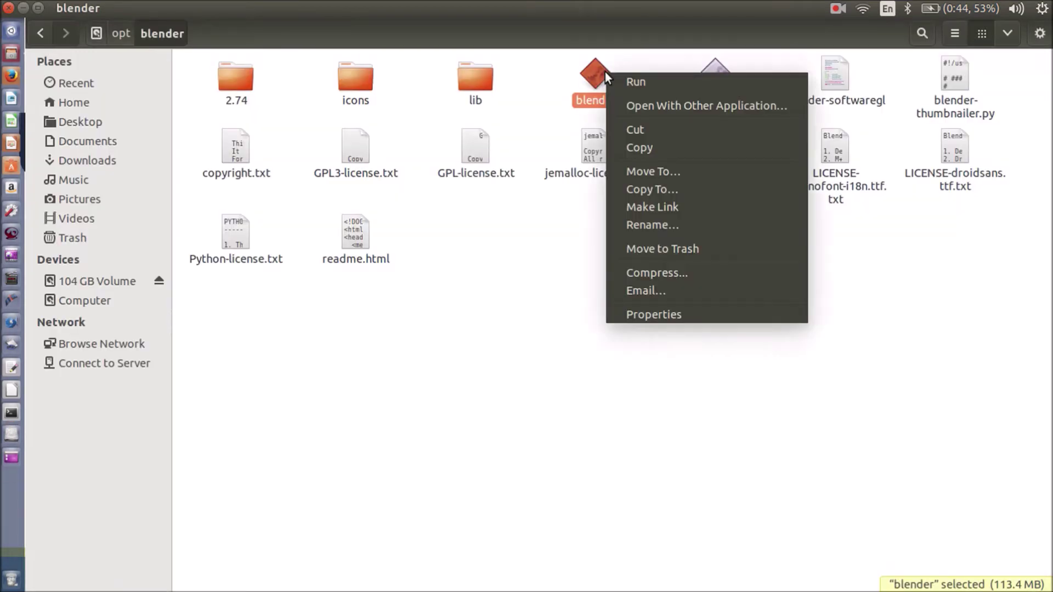
click(699, 317)
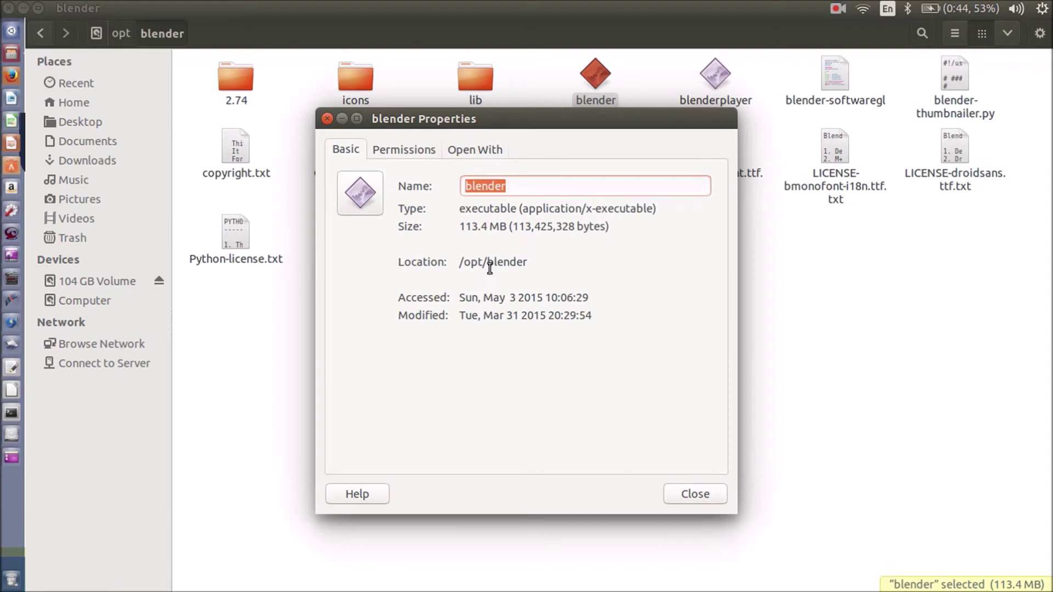
click(694, 494)
key(alt+Tab)
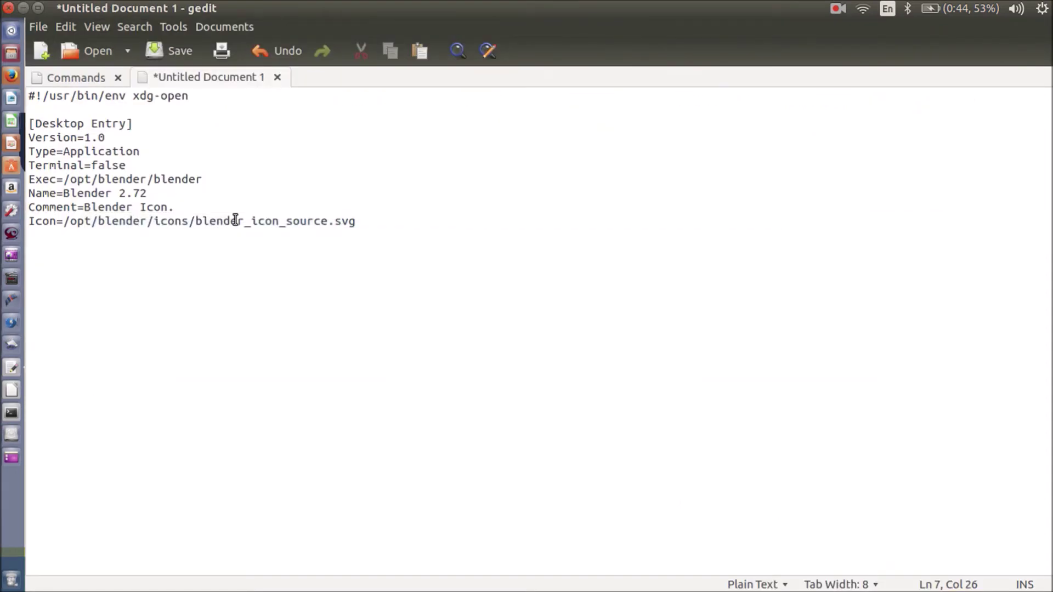
drag(214, 182, 64, 179)
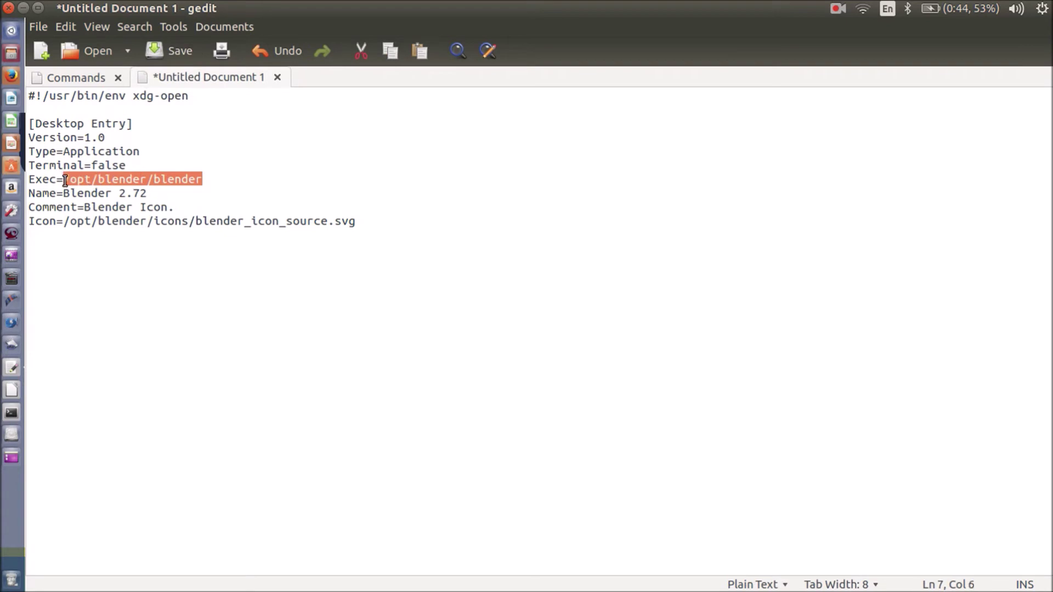
click(124, 244)
drag(64, 221, 364, 222)
key(alt+Tab)
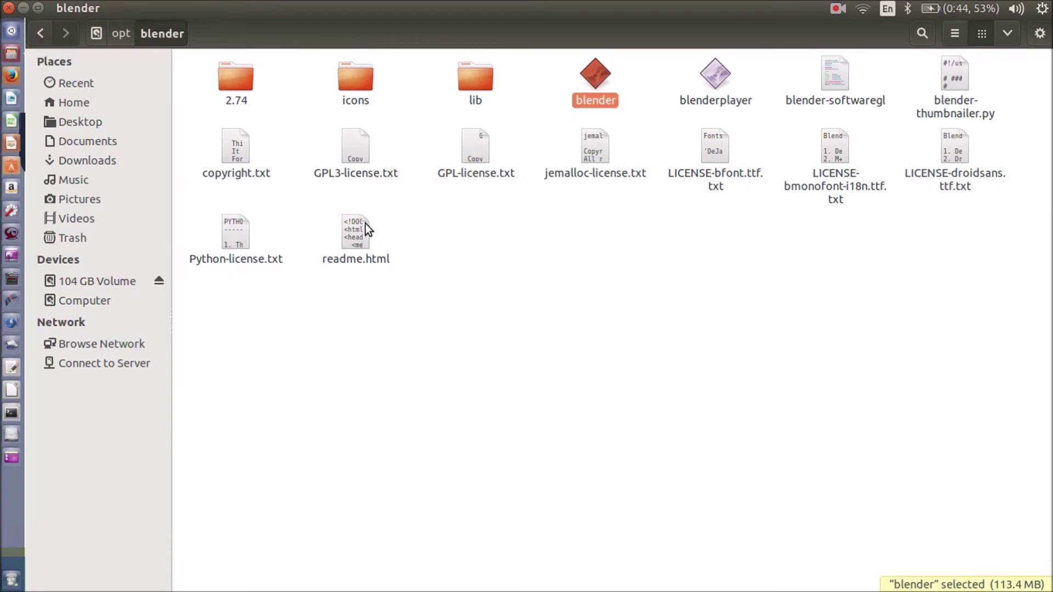
- Open blender.svg's Properties in /opt/blender/icons/scalable/apps and select its location
double_click(364, 77)
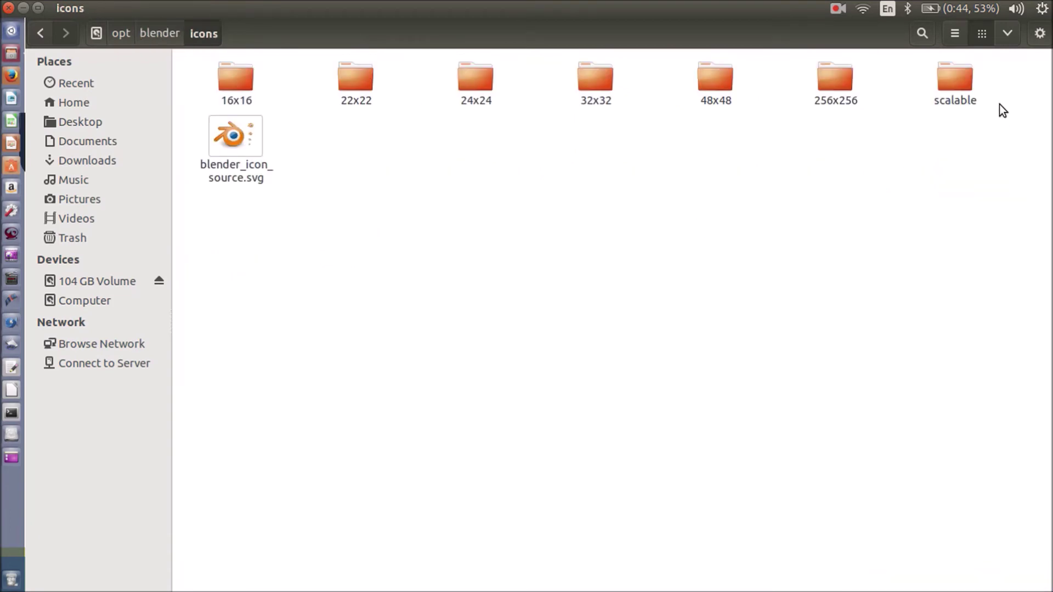
double_click(956, 82)
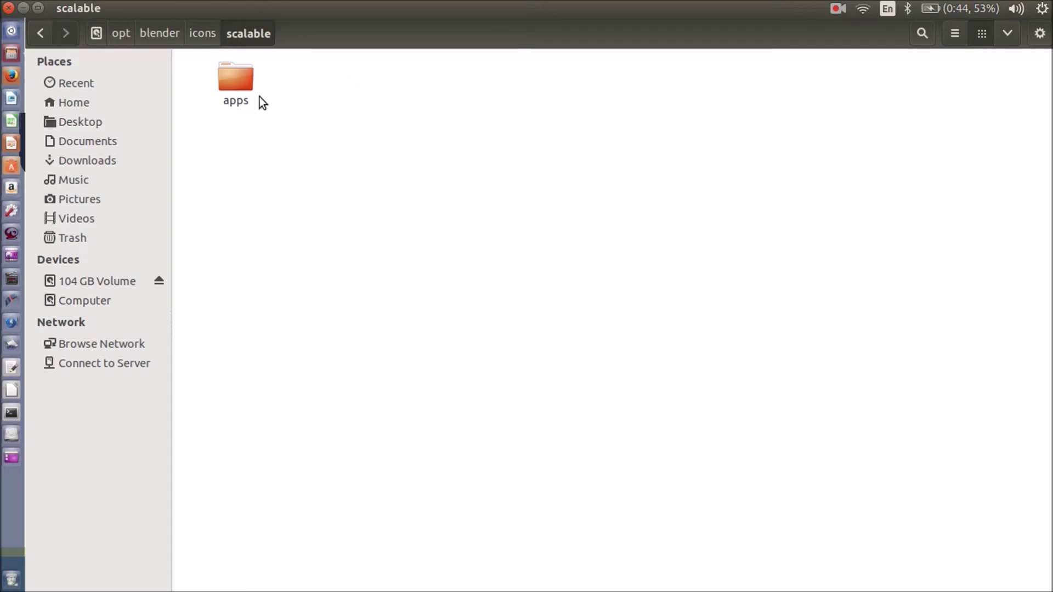
double_click(231, 92)
click(241, 87)
right_click(241, 87)
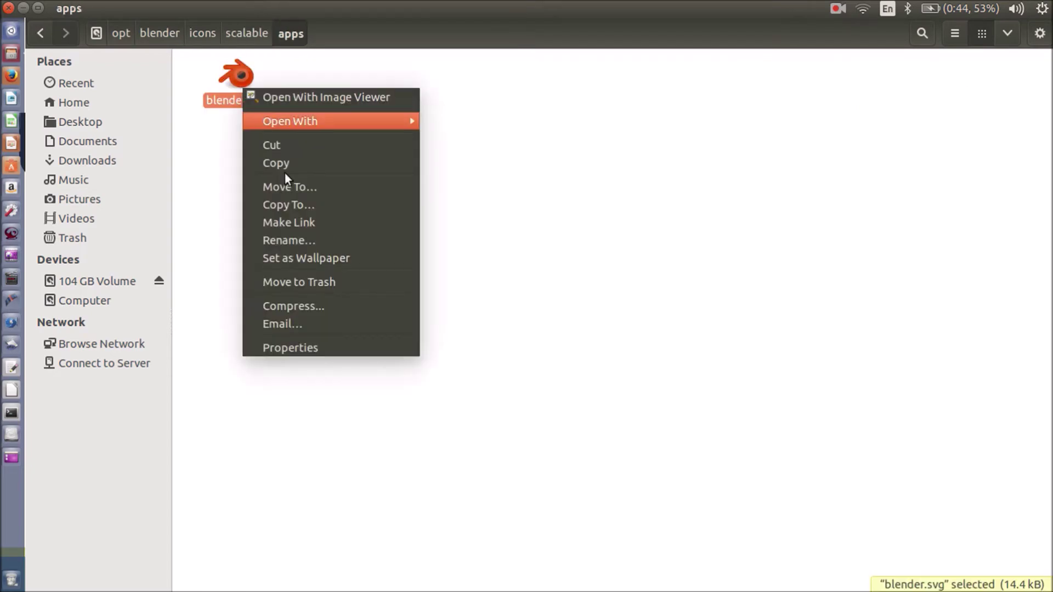
click(323, 351)
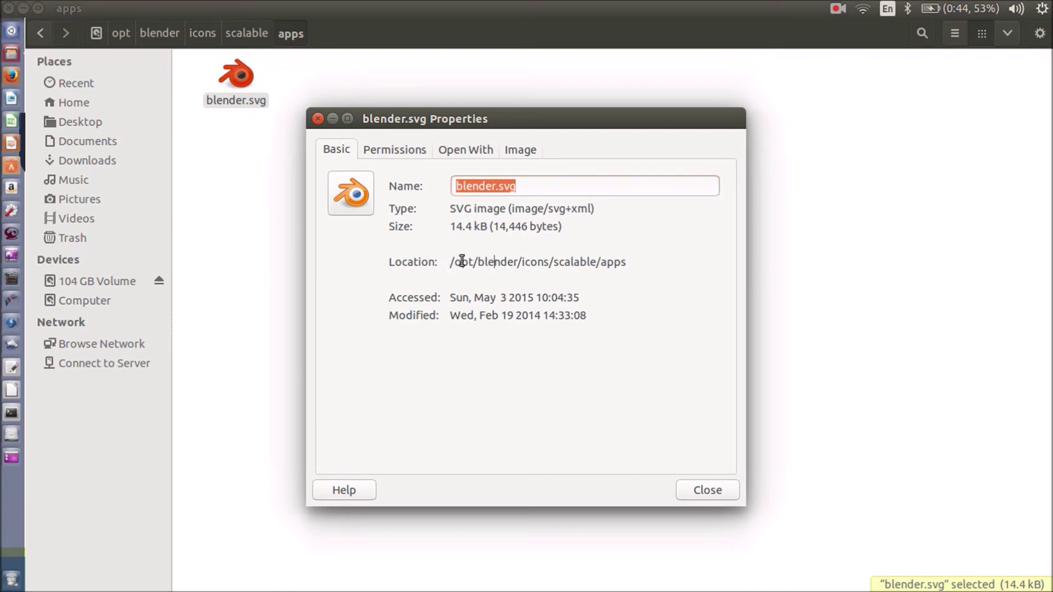
drag(449, 262, 681, 249)
key(ctrl+c)
- Replace the Icon path with /opt/blender/icons/scalable/apps/blender.svg using the copied location and name
key(alt+Tab)
key(alt+Tab)
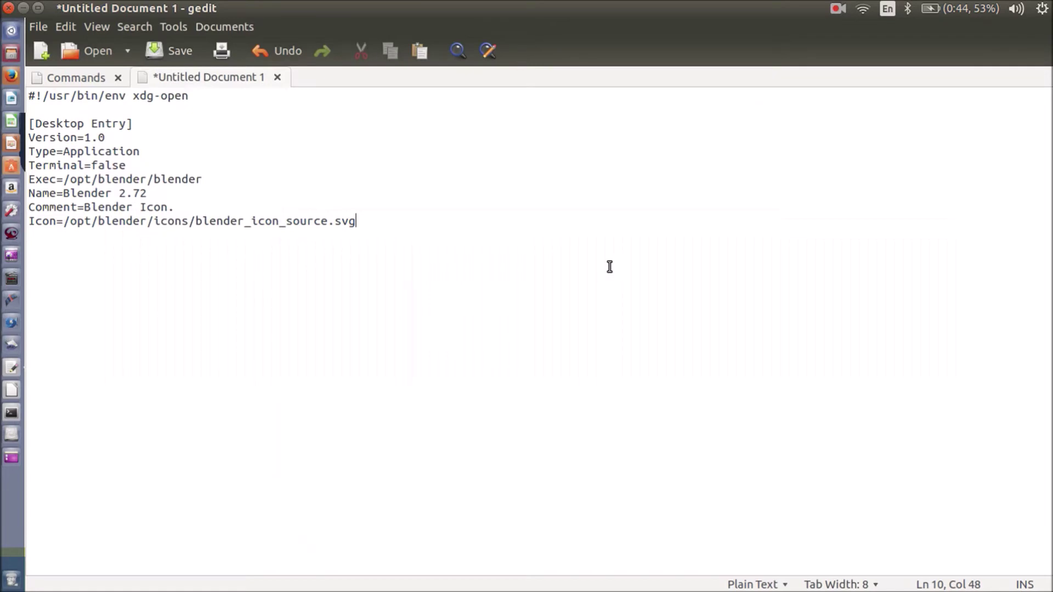
key(ctrl+shift+Left)
key(ctrl+shift+Left)
key(ctrl+shift+Left)
key(ctrl+shift+Left)
key(ctrl+shift+Left)
key(ctrl+shift+Left)
key(ctrl+shift+Left)
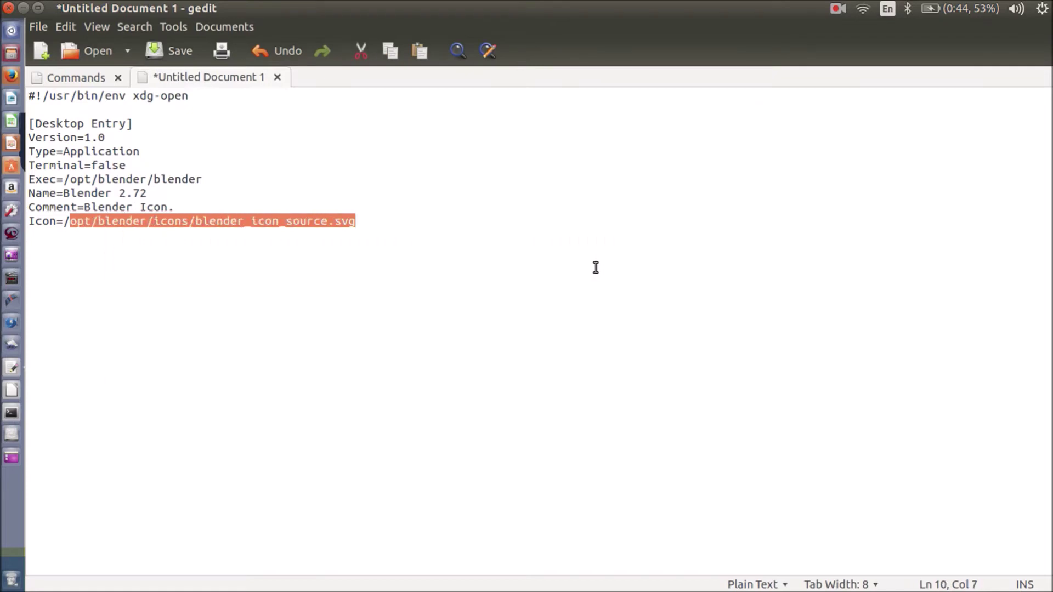
key(shift+Left)
key(ctrl+v)
key(alt+Tab)
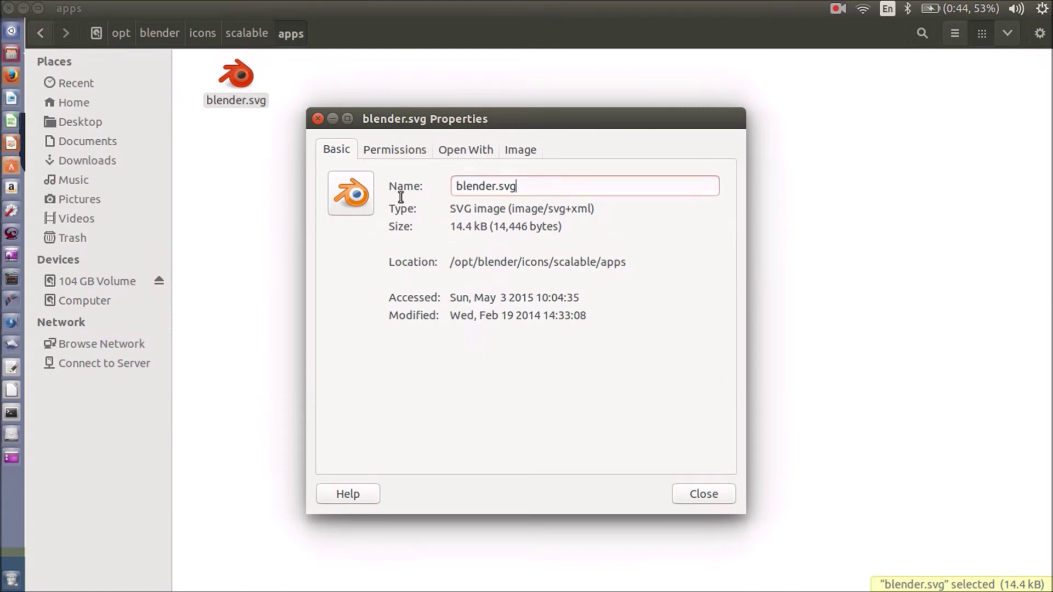
key(shift+Tab)
key(ctrl+c)
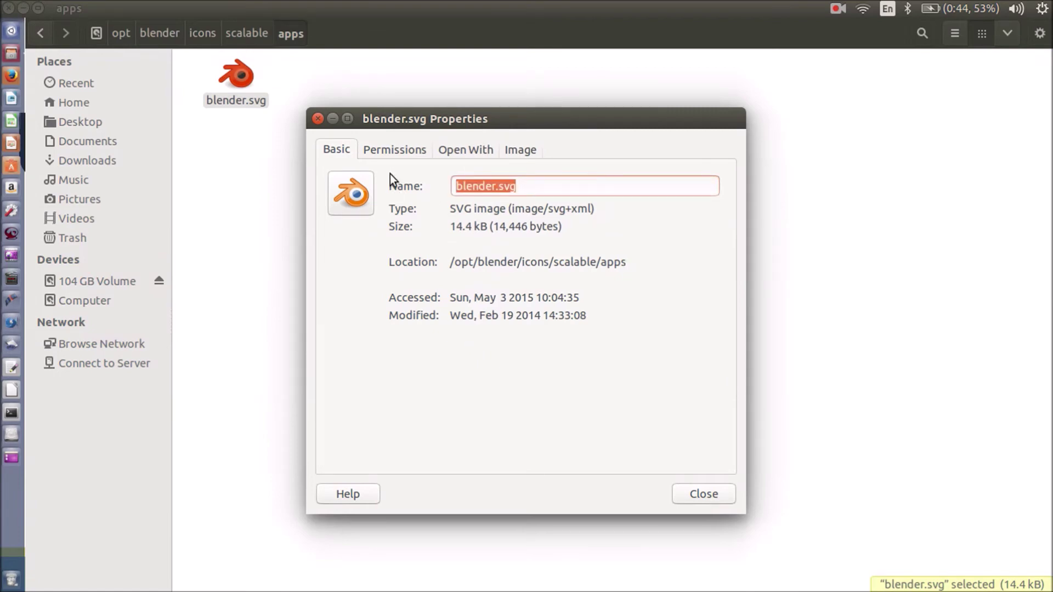
key(alt+Tab)
key(ctrl+v)
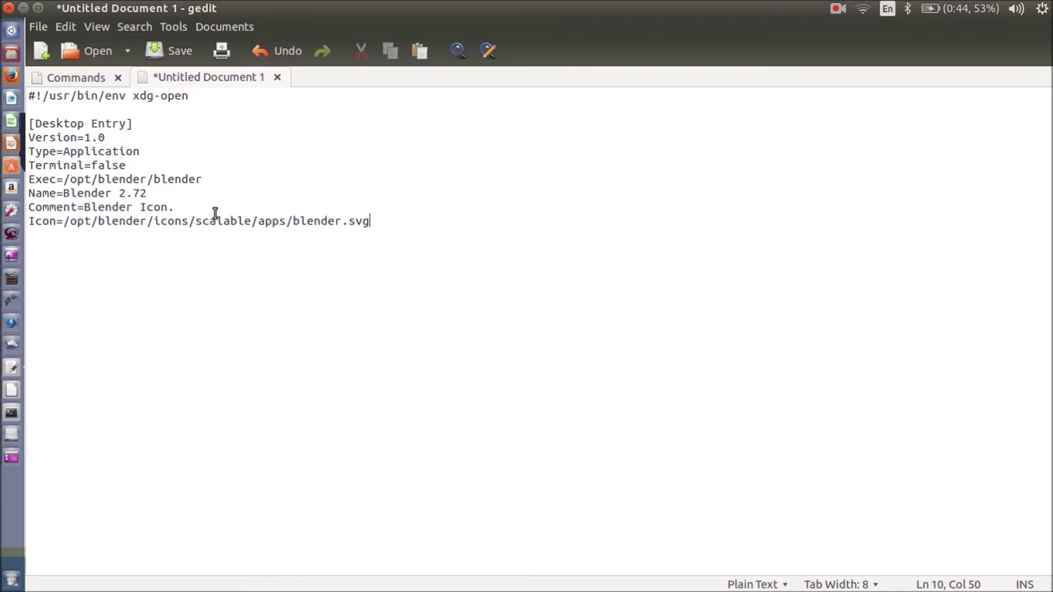
- Save the launcher text into the Desktop folder under the file name Blender.desktop
key(ctrl+s)
click(255, 221)
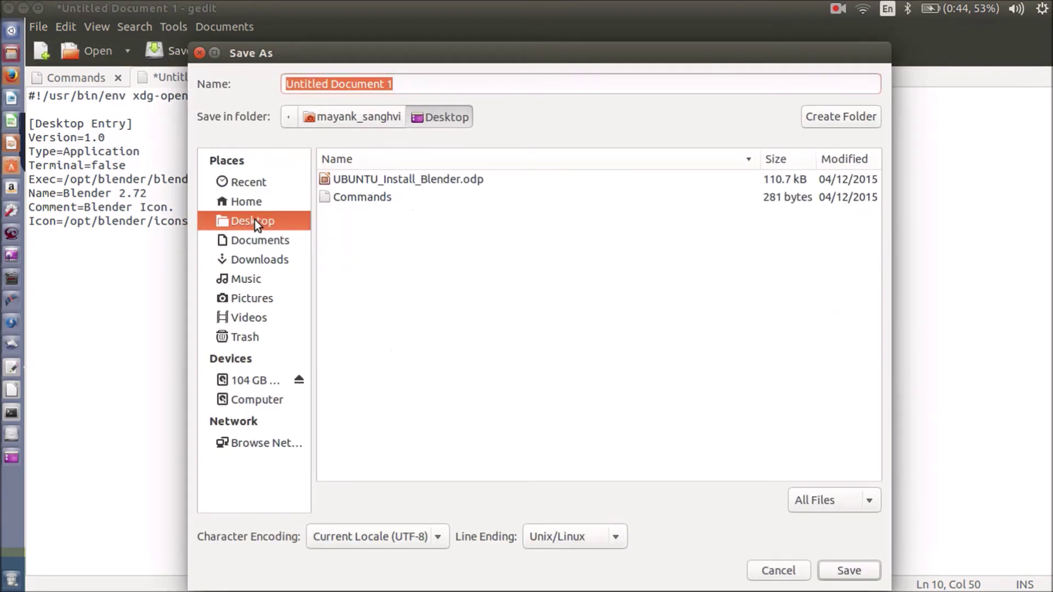
double_click(417, 87)
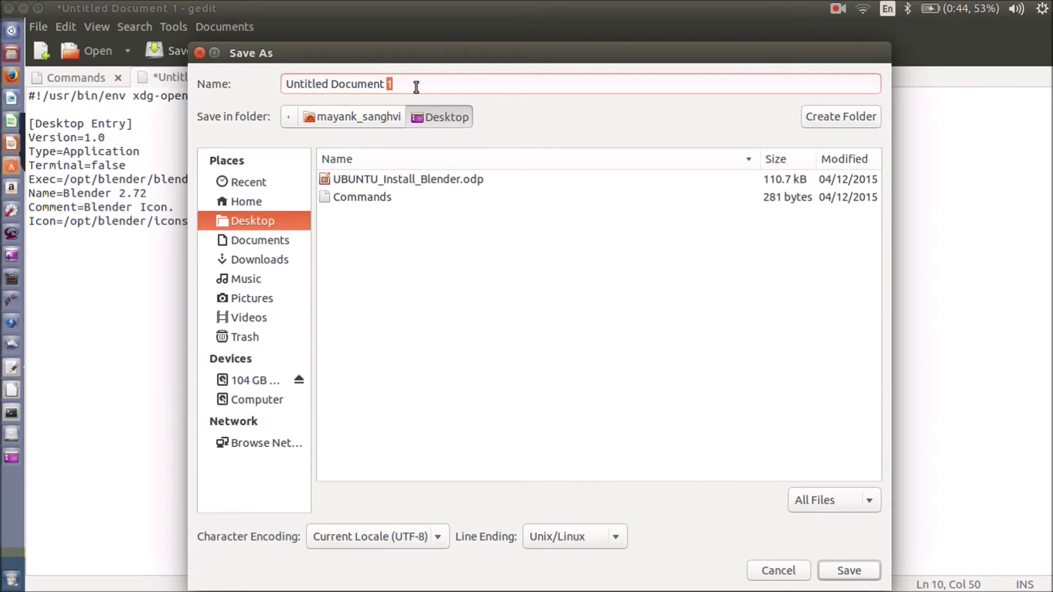
key(ctrl+a)
key(BackSpace)
text(Blender)
key(Down)
key(Return)
key(BackSpace)
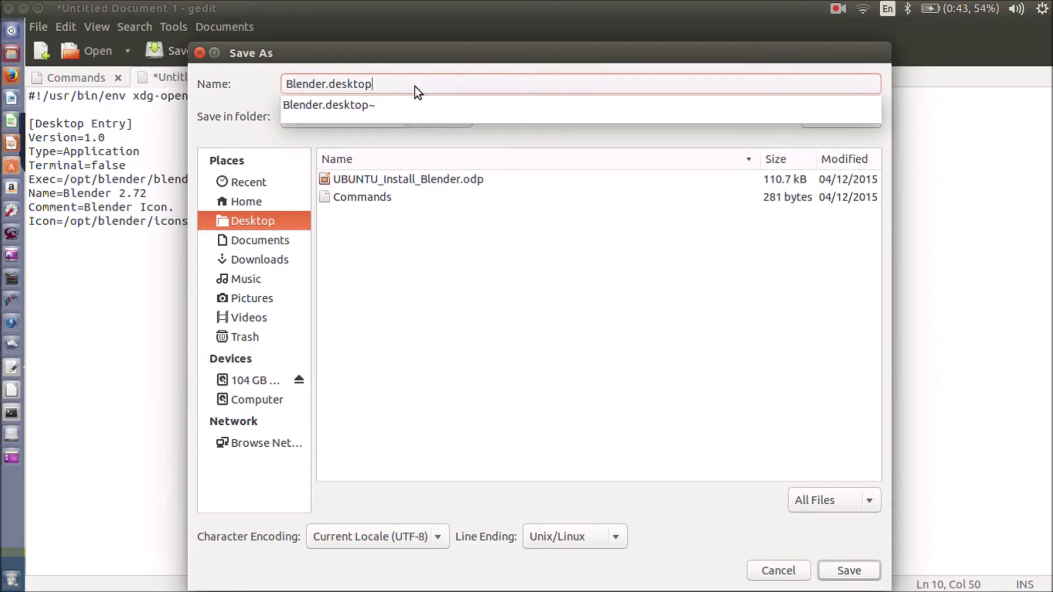
key(Escape)
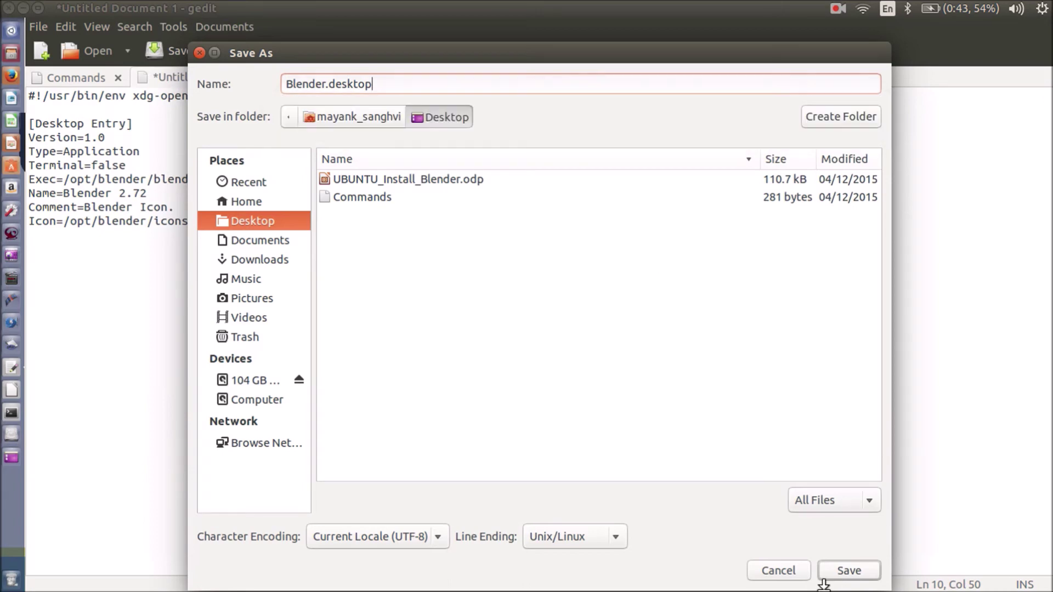
click(839, 572)
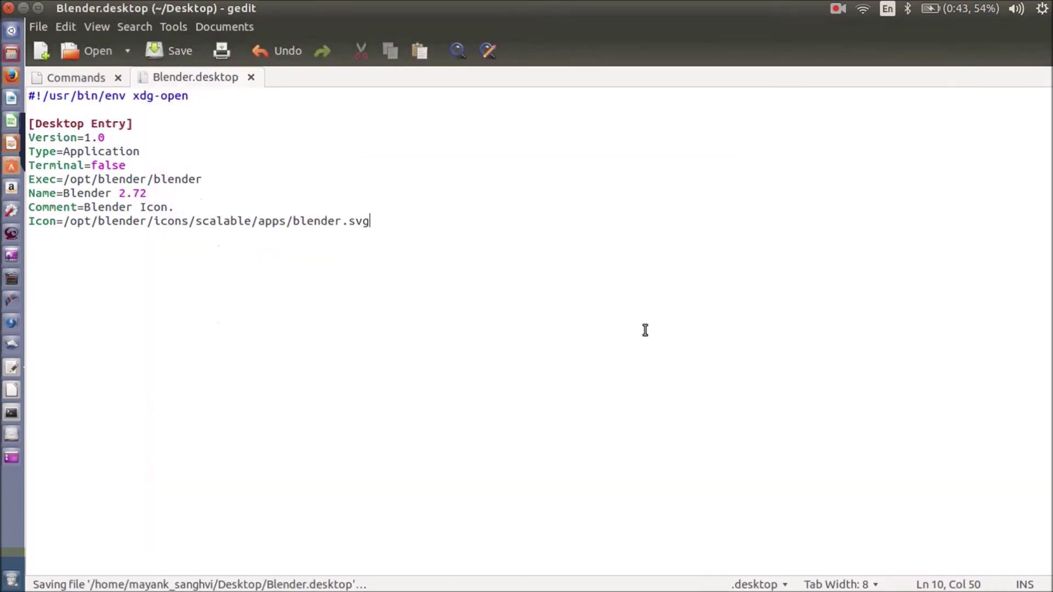
- In the root terminal, move into the Desktop folder and enter chmod -x Blender.desktop
key(alt+Tab)
key(alt+Tab)
key(alt+Tab)
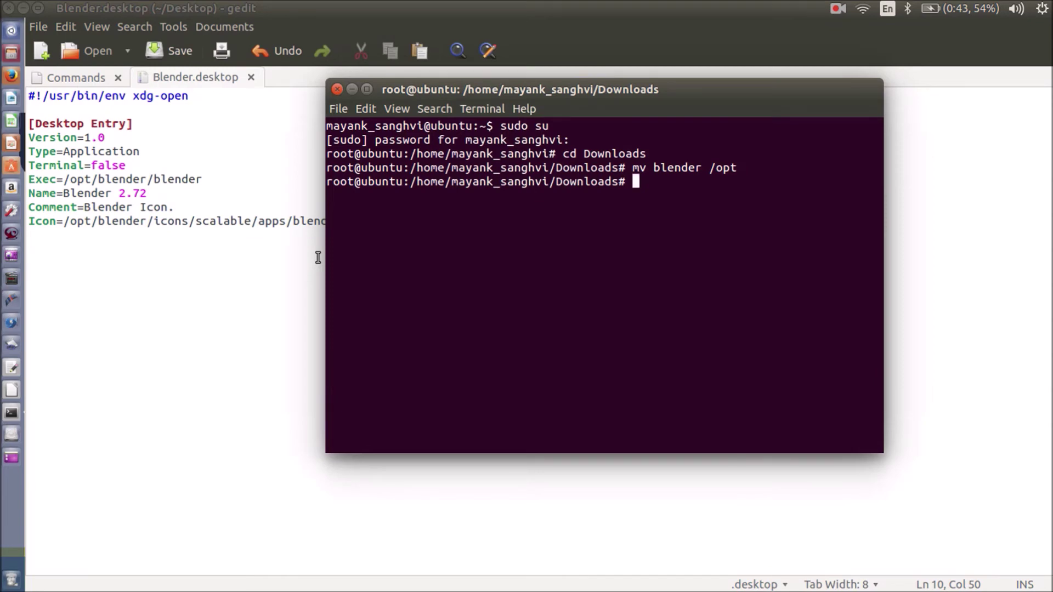
text(cd ..)
key(Return)
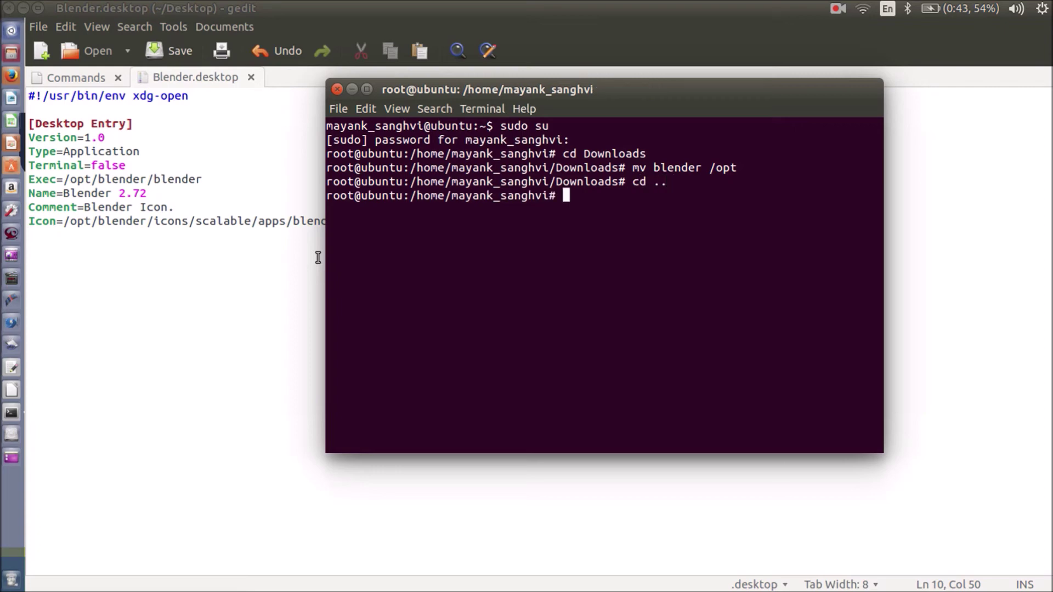
text(cd Desktop)
key(Return)
text(chmod -x)
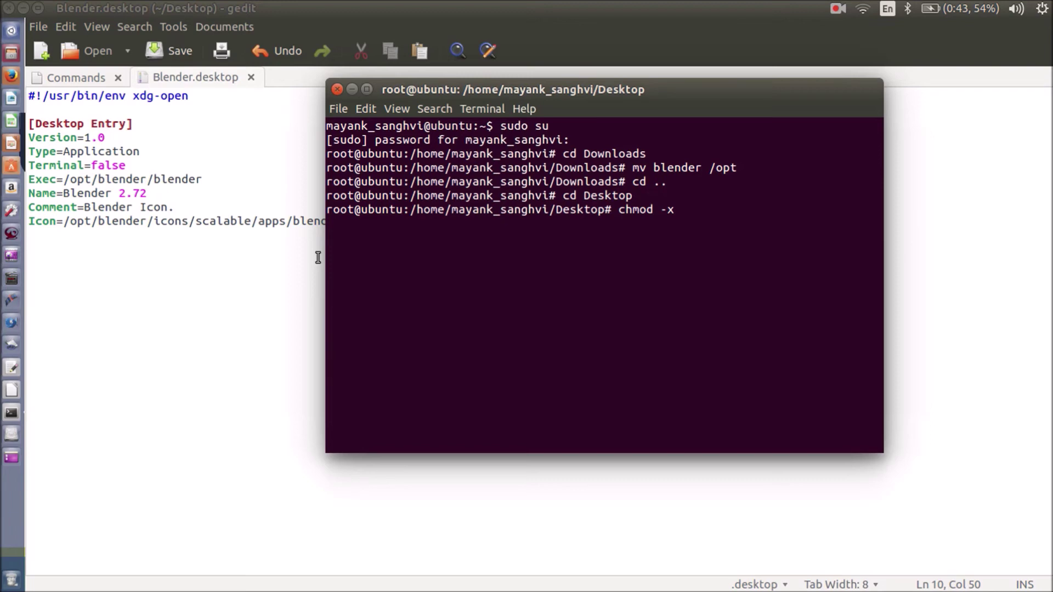
text(Blender.desk)
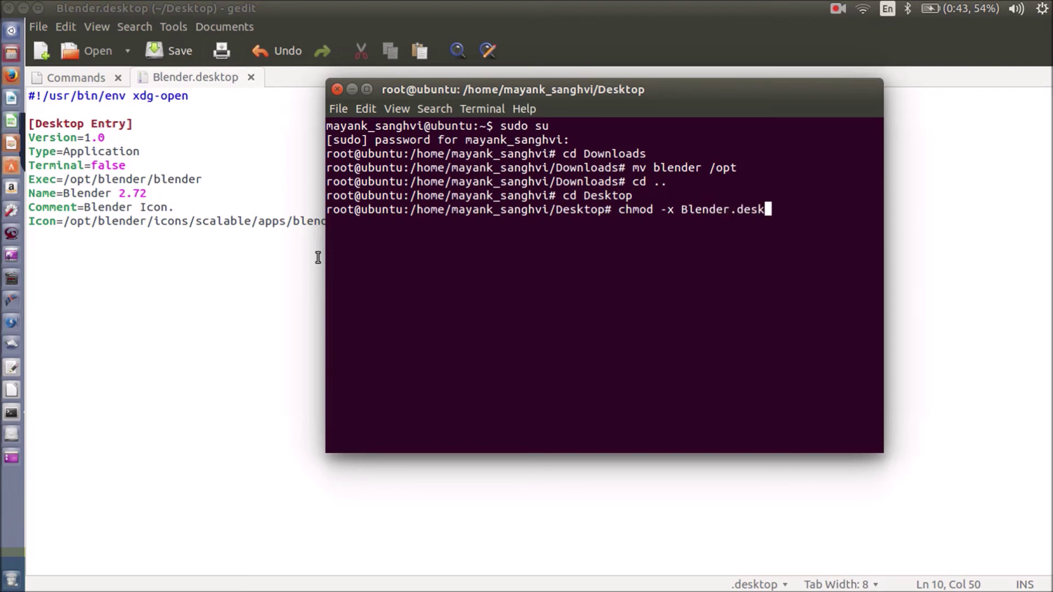
text(top)
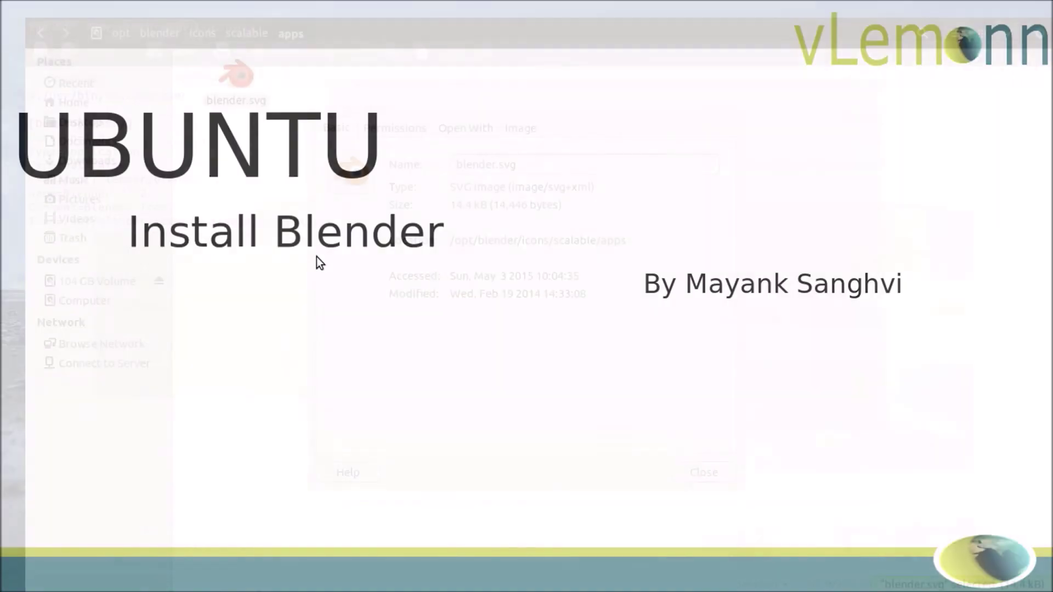
- Move the terminal aside to uncover desktop icons and run chmod -x Blender.desktop
key(alt+Tab)
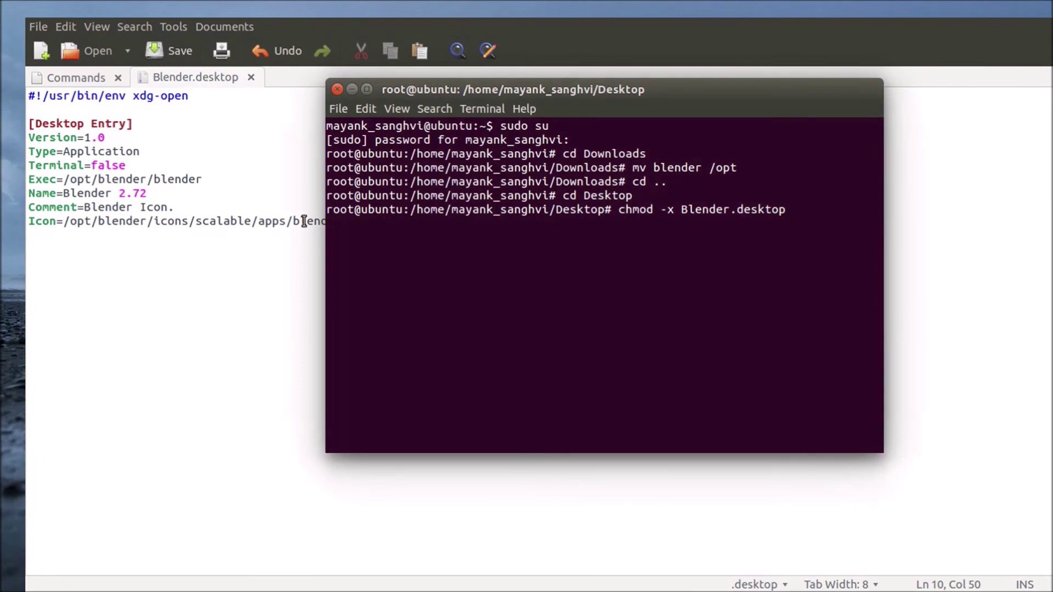
key(alt+Tab)
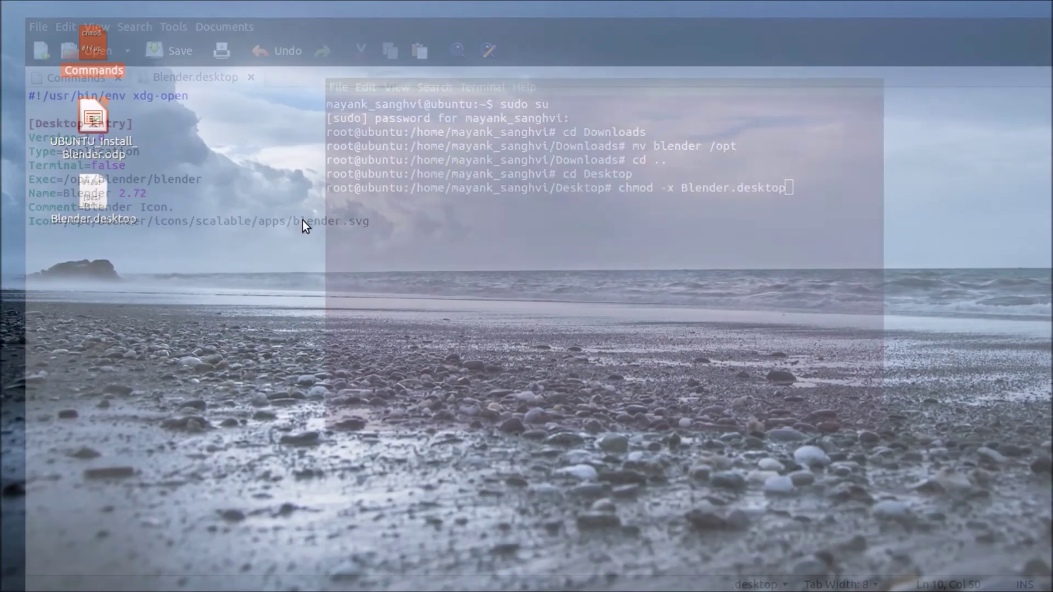
key(alt+Tab)
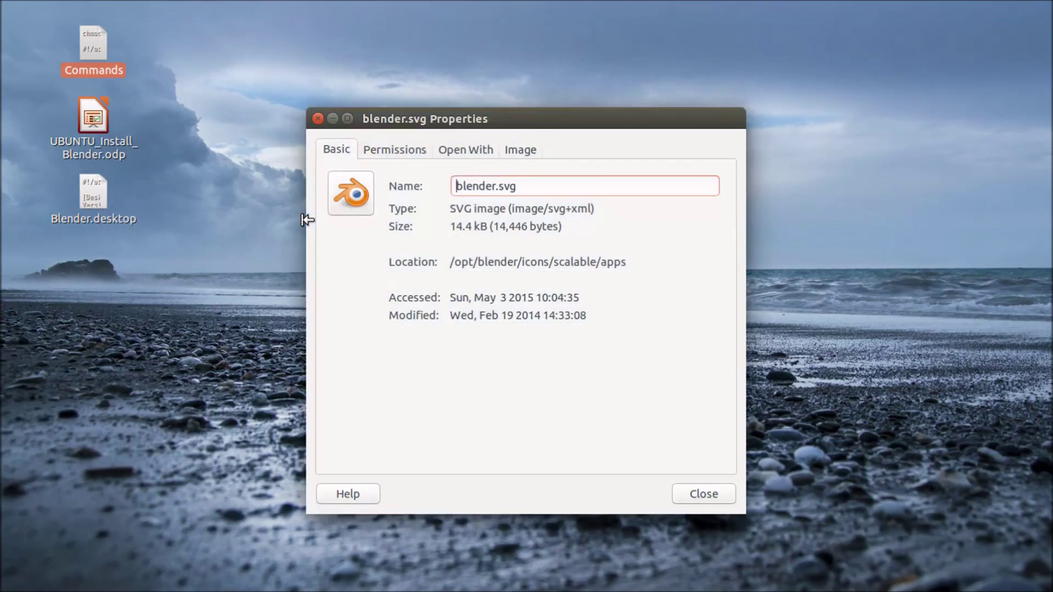
key(alt+Tab)
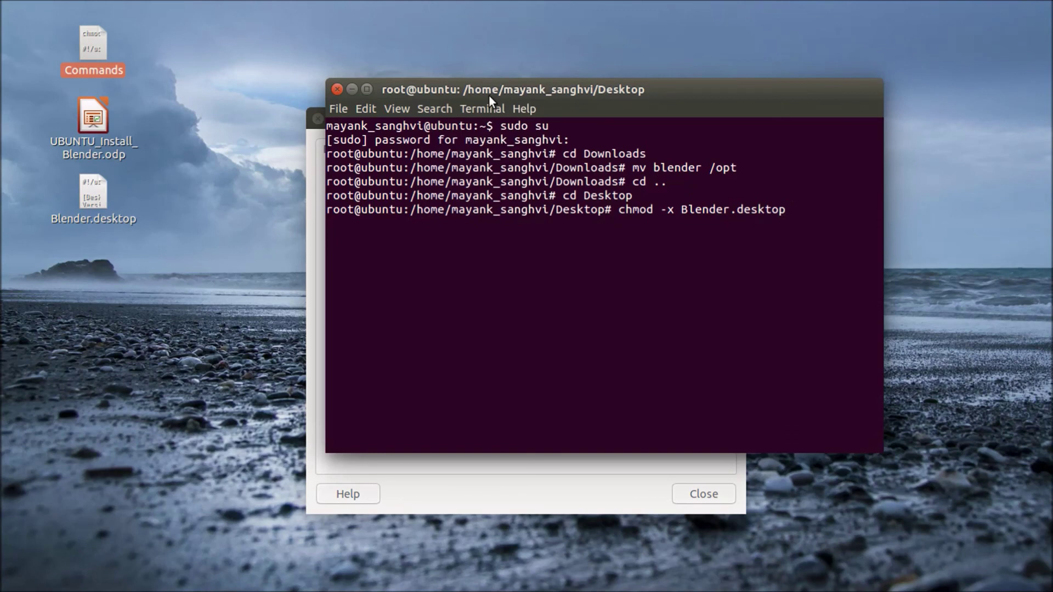
drag(488, 96, 341, 95)
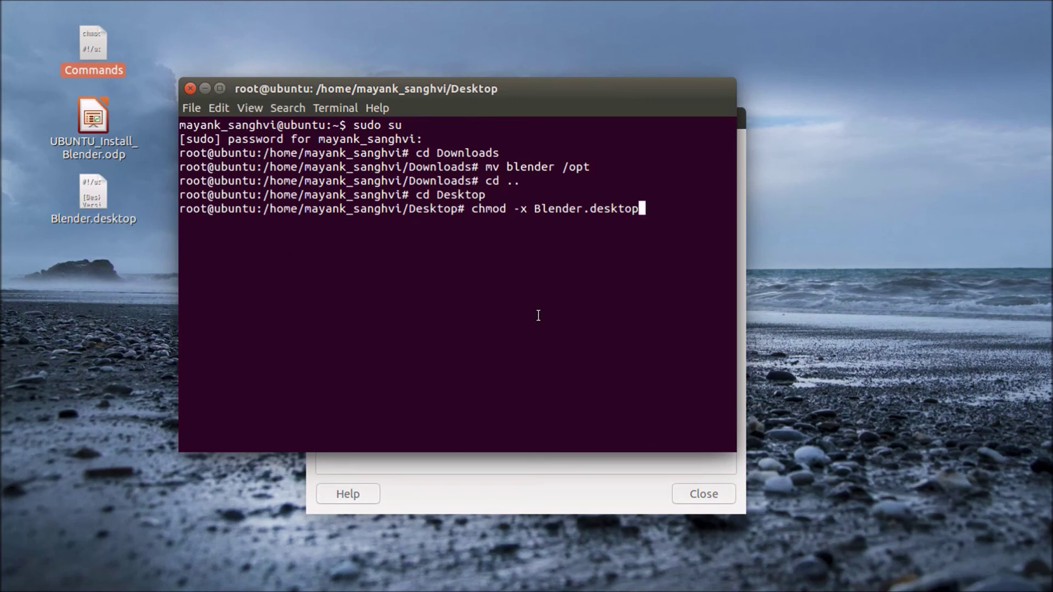
key(Return)
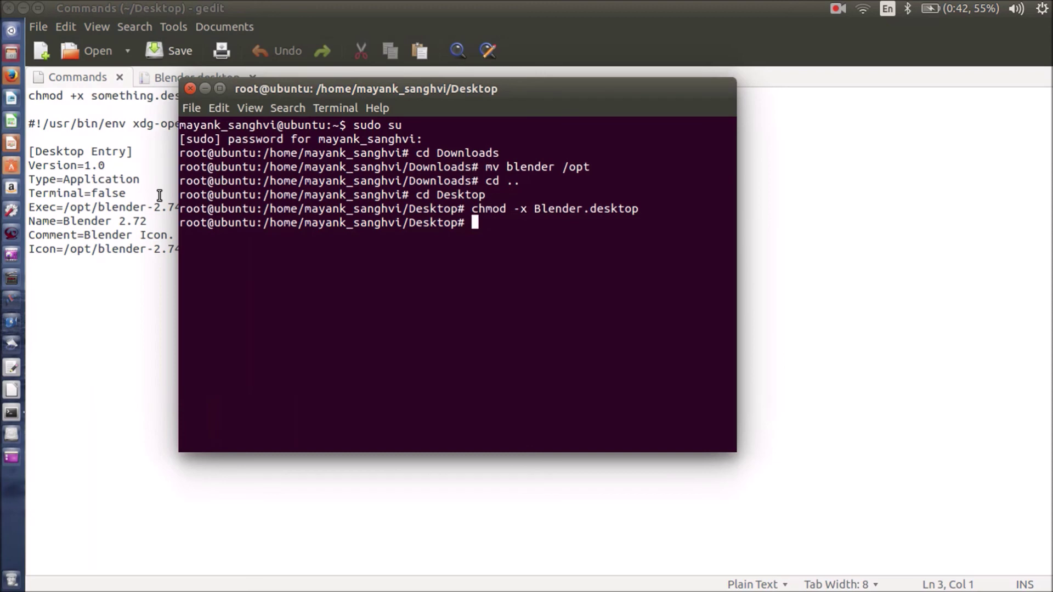
- Recall the previous command and change it to chmod +x Blender.desktop
key(Up)
key(Left)
key(Left)
key(Left)
key(Left)
key(Left)
key(Left)
key(Left)
key(Left)
key(Left)
key(Left)
key(Left)
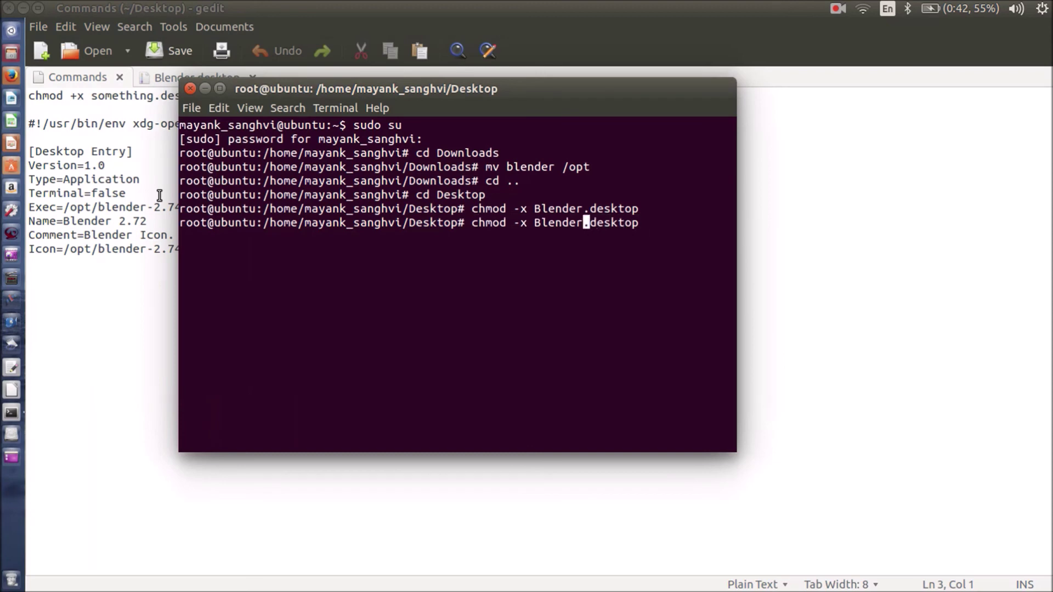
key(Left)
key(Left)
key(Left)
key(Left)
key(Left)
key(Left)
key(Left)
key(Delete)
text(+)
key(End)
key(alt+Tab)
key(ctrl+super+d)
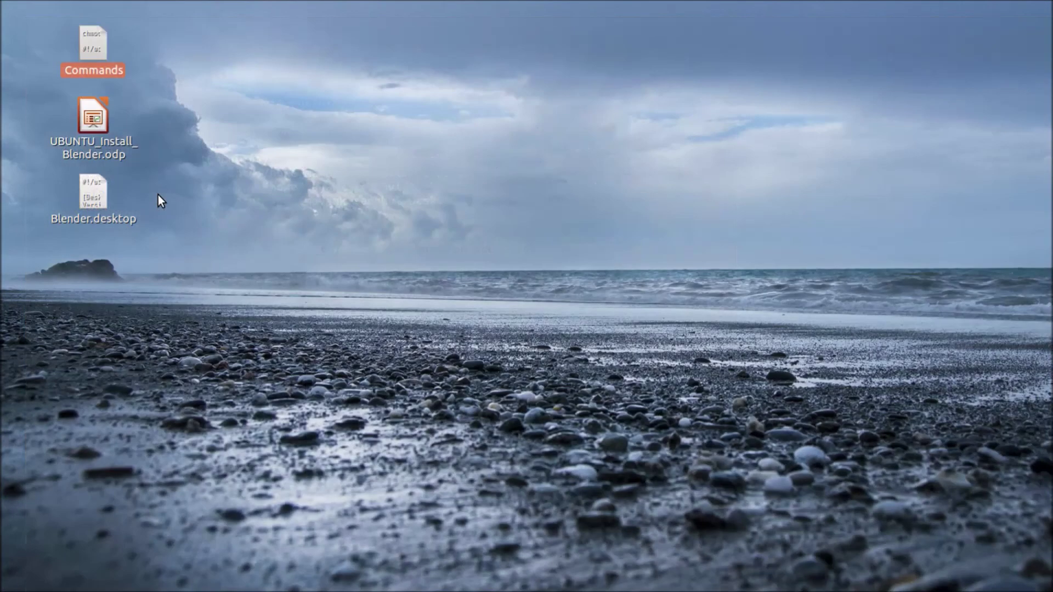
key(alt+Tab)
key(alt+Tab)
- Run chmod +x Blender.desktop, launch Blender 2.74 from the new desktop icon, then close it
key(alt+shift+Tab)
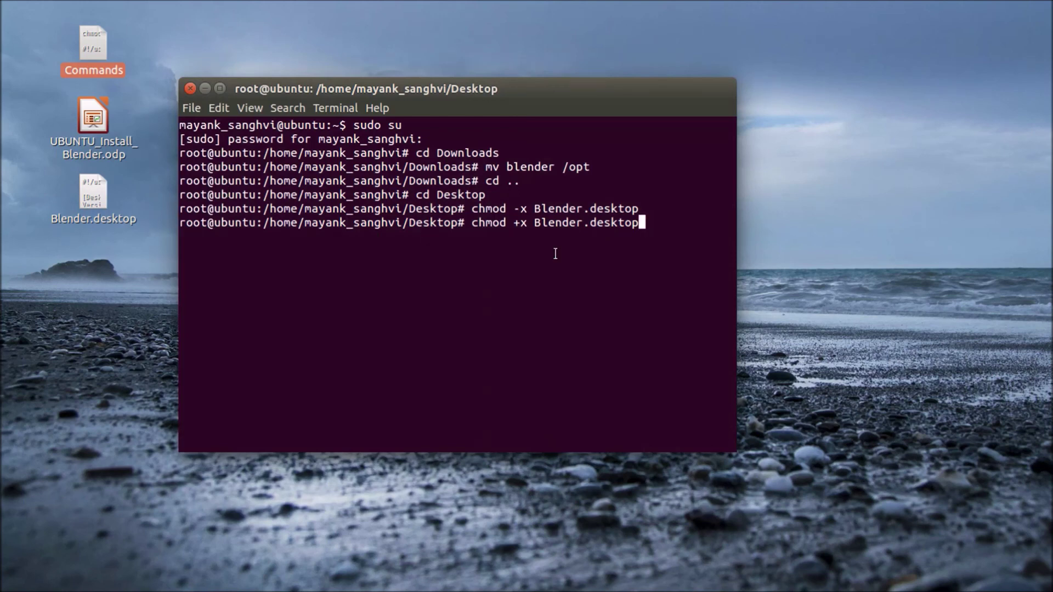
key(Return)
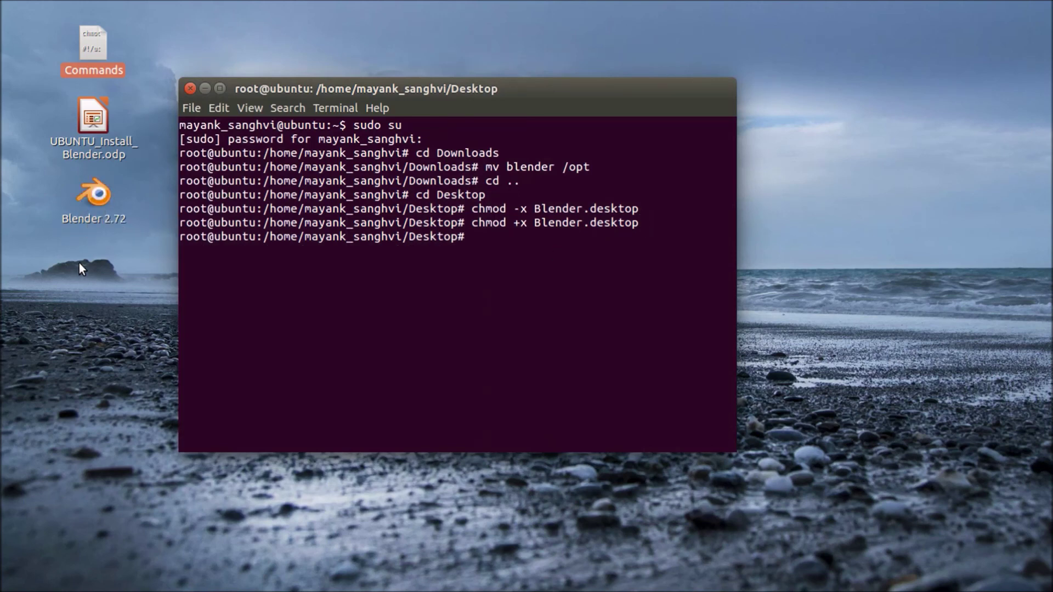
double_click(102, 200)
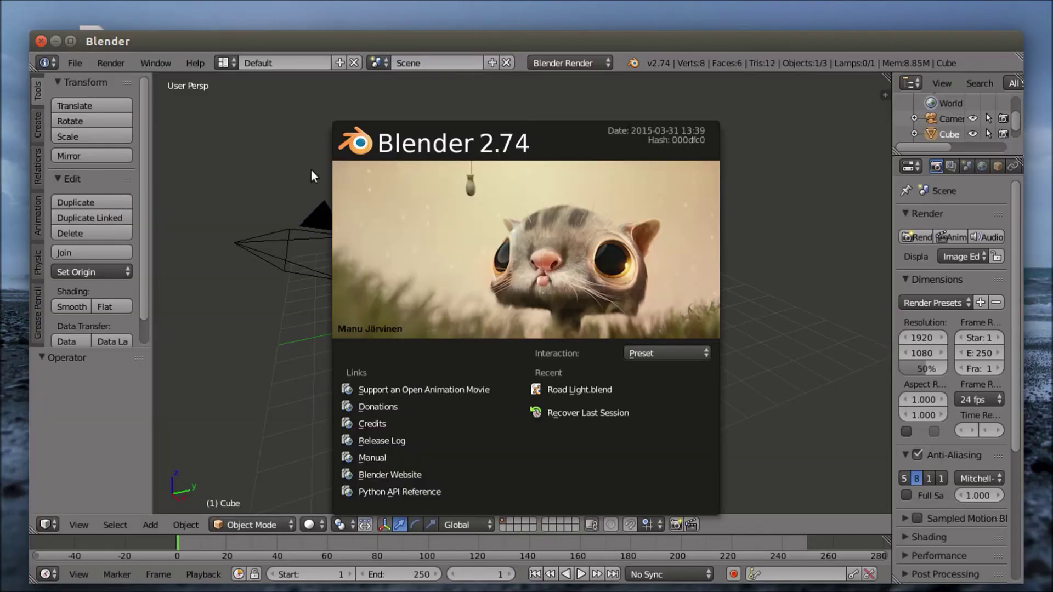
click(40, 44)
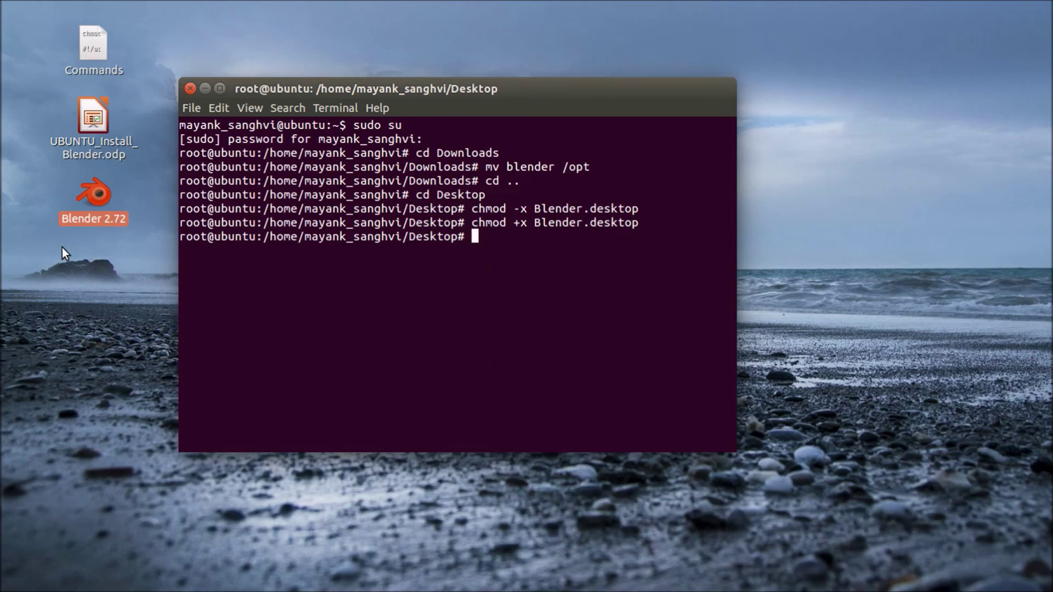
- Pin the Blender 2.72 desktop launcher to the Unity launcher
key(alt+Tab)
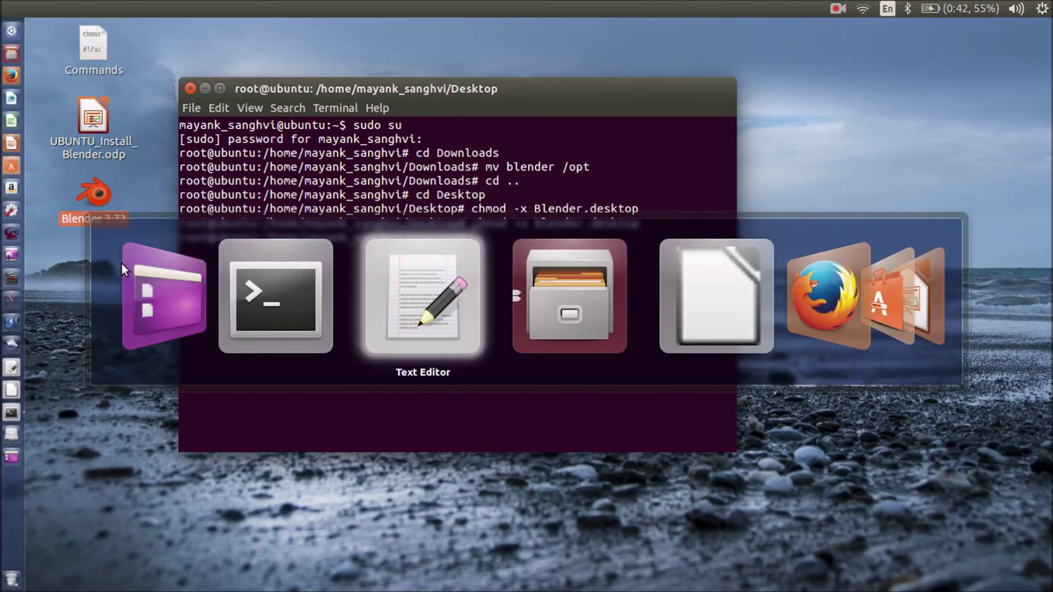
key(alt+Tab)
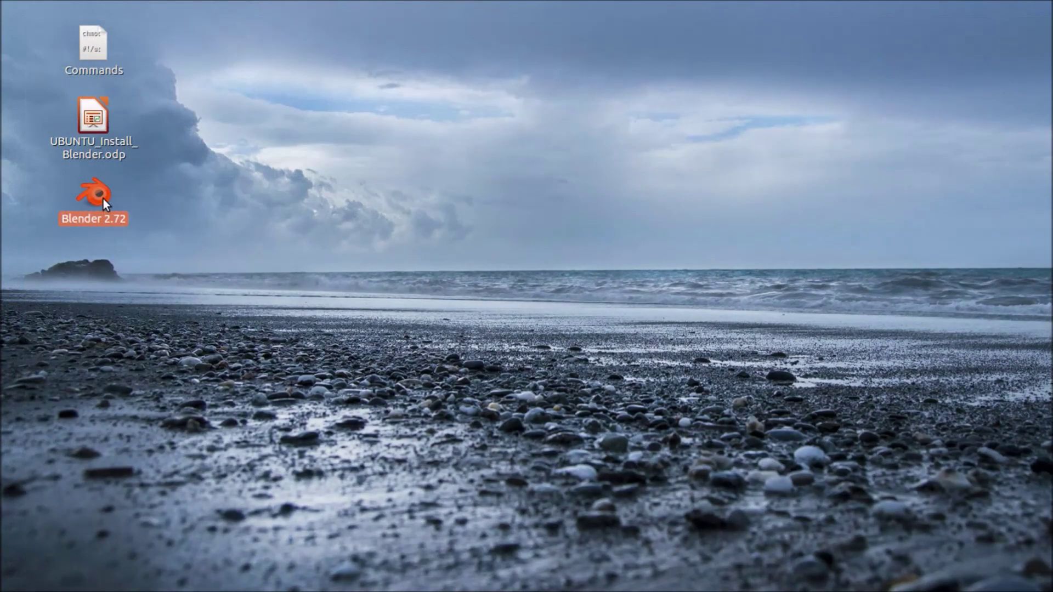
drag(103, 198, 22, 48)
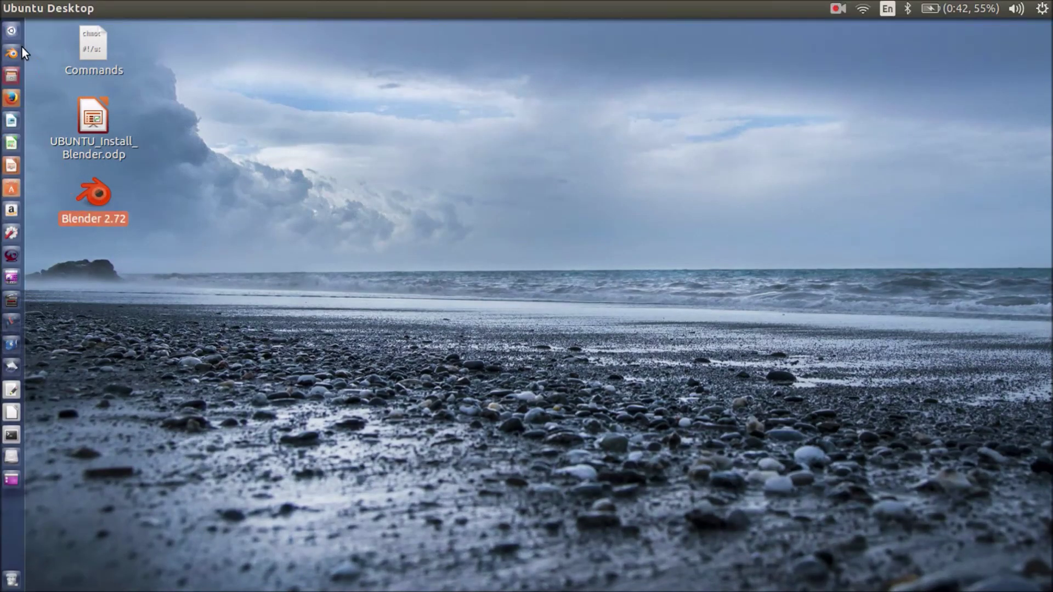